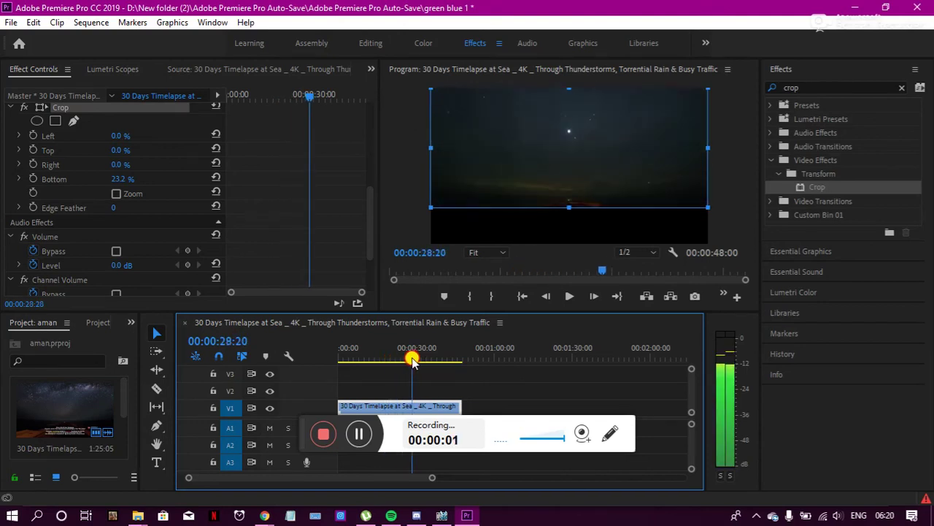
Step: Park the playhead near 00:00:35 of the sea timelapse and switch to the Color workspace
drag(414, 361, 431, 362)
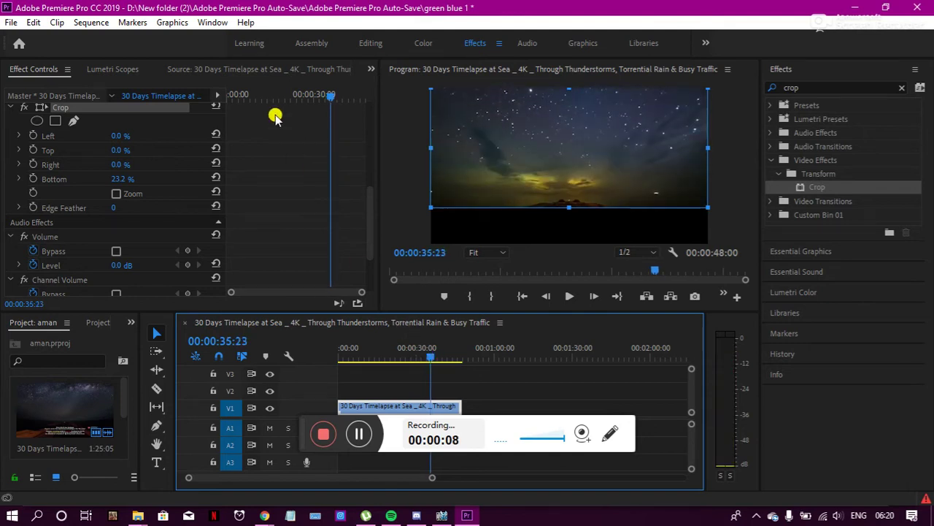
click(430, 45)
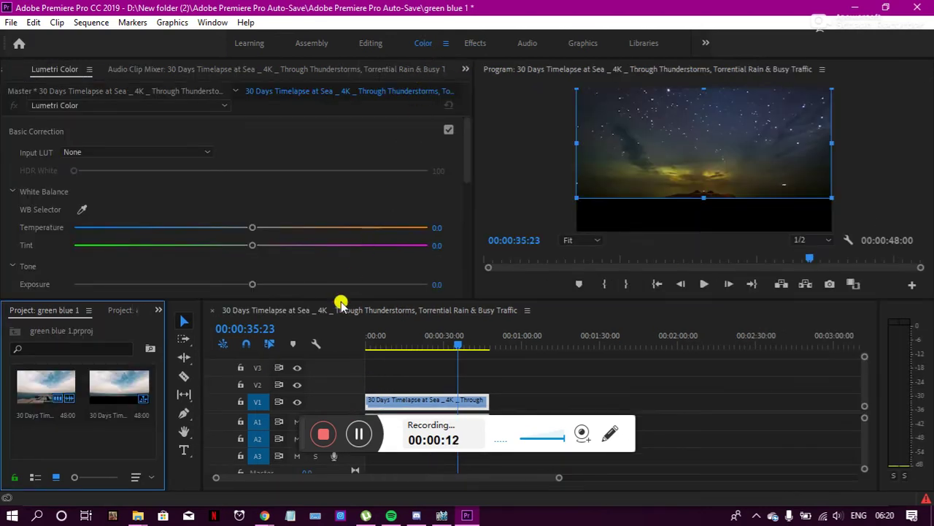
Step: Cool the Lumetri white balance to Temperature -52.5 and Tint -56.4 for a green-teal cast
click(250, 229)
drag(250, 229, 177, 230)
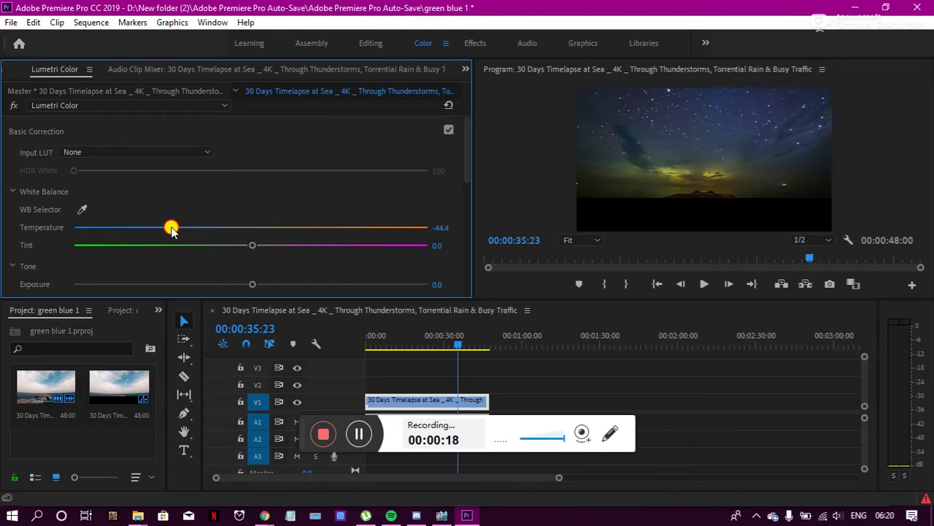
drag(170, 229, 161, 229)
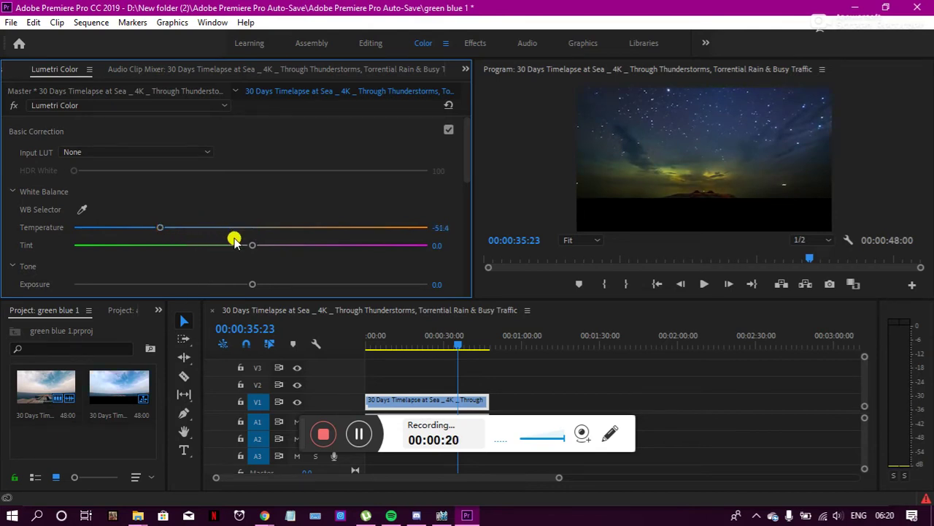
drag(249, 246, 153, 247)
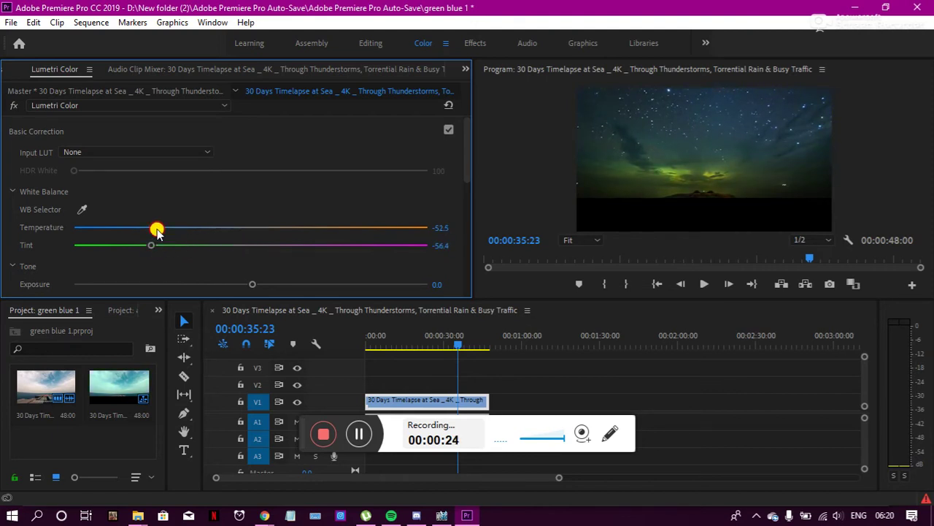
click(584, 44)
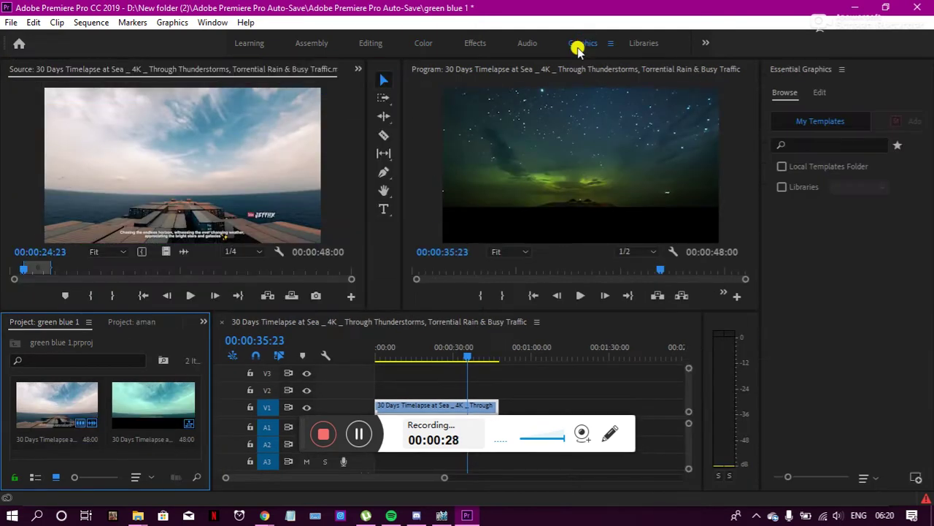
Step: Scrub the Source monitor through the night-sky shots between about 35 seconds and one minute
mouse_move(26, 270)
mouse_down()
mouse_move(40, 270)
mouse_move(30, 272)
mouse_up()
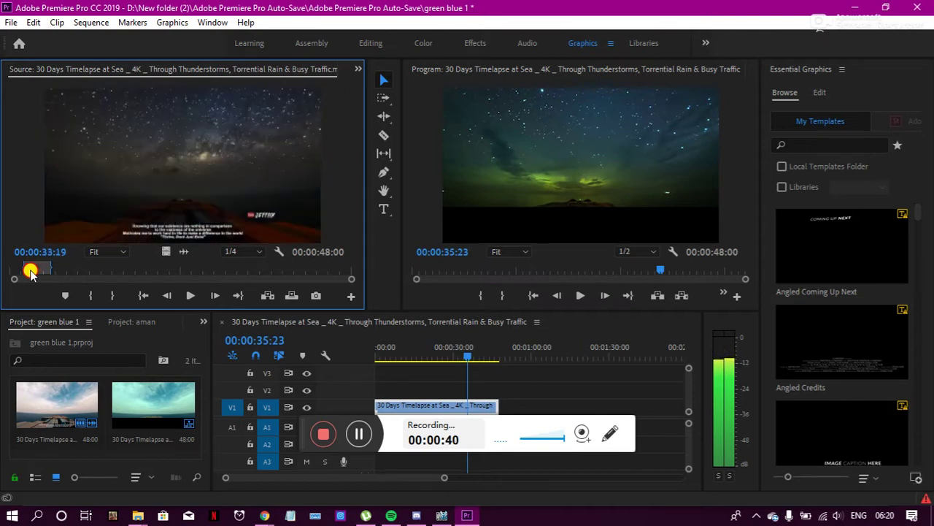
drag(30, 272, 28, 271)
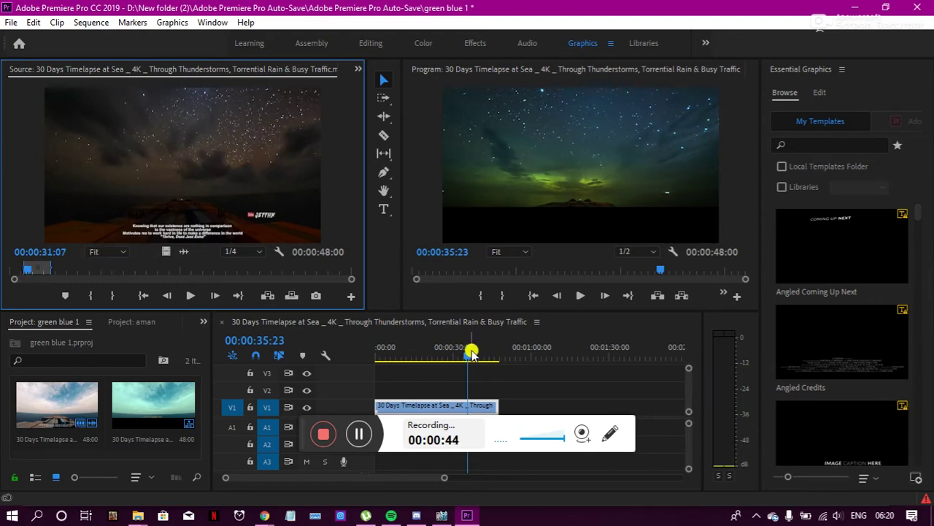
mouse_move(471, 358)
mouse_down()
mouse_move(428, 365)
mouse_move(462, 374)
mouse_move(478, 371)
mouse_move(480, 358)
mouse_up()
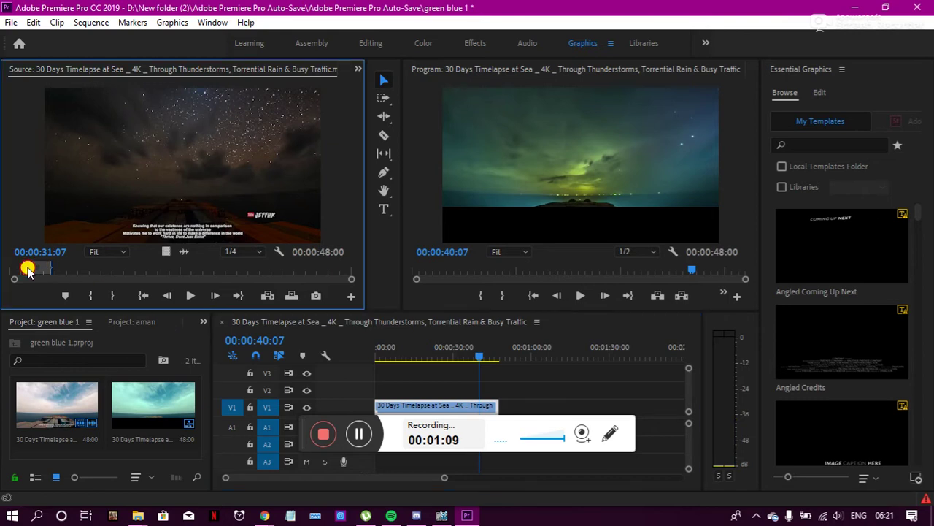
click(28, 269)
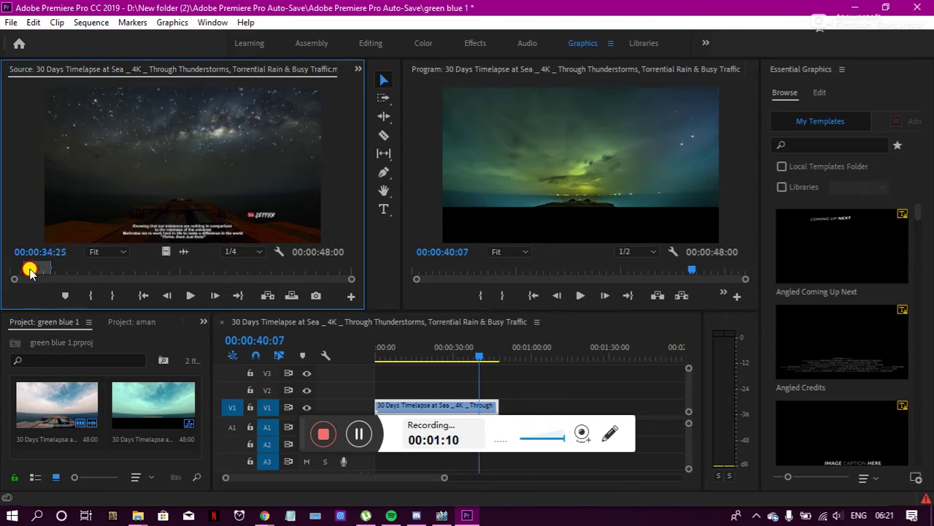
drag(29, 270, 44, 270)
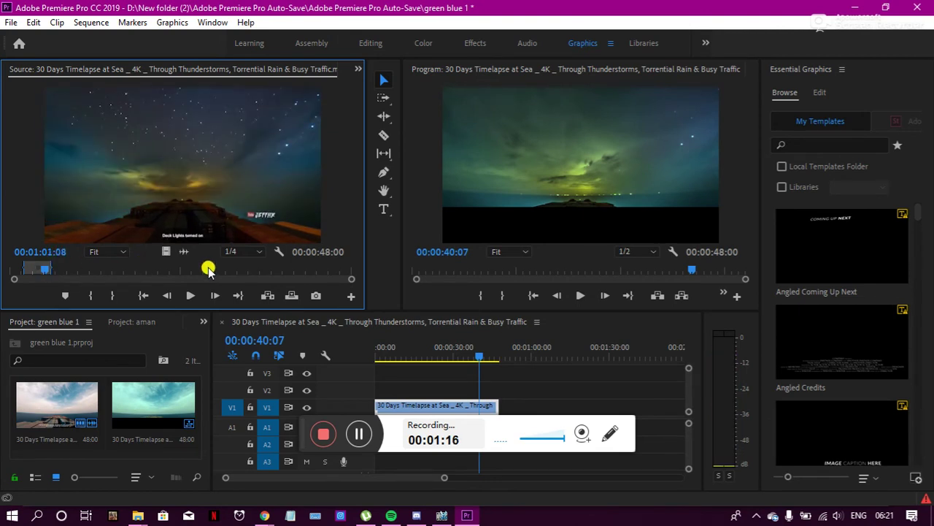
Step: Park the sequence at 00:00:37:03 and enlarge the Program monitor to fill the window
mouse_move(478, 360)
mouse_down()
mouse_move(438, 362)
mouse_move(464, 360)
mouse_up()
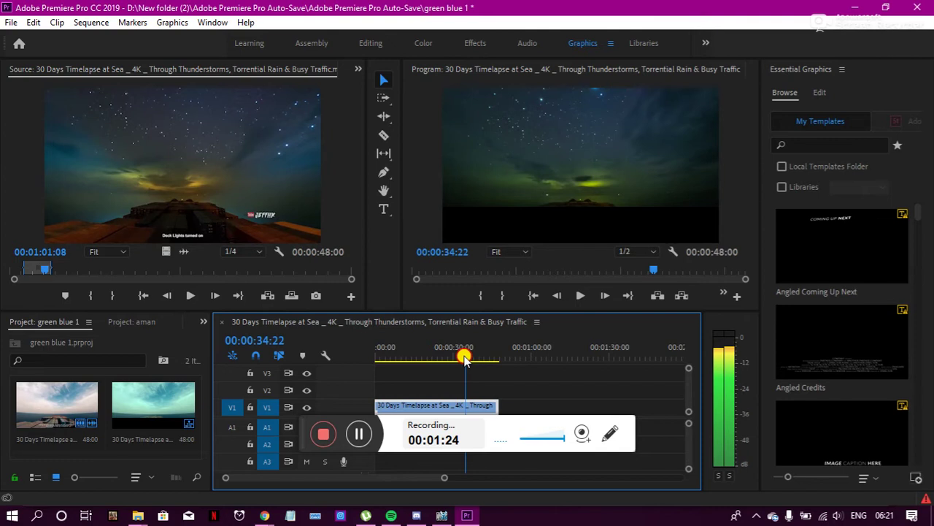
drag(464, 361, 470, 360)
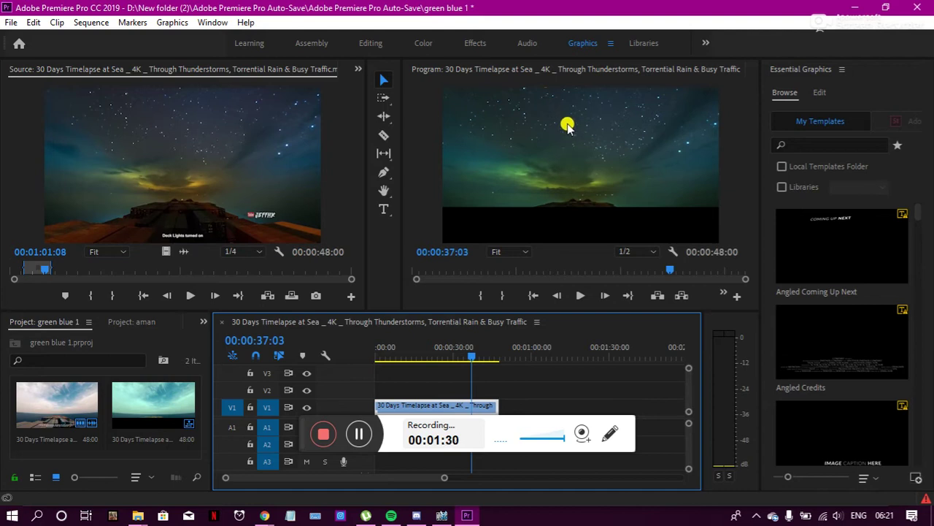
click(549, 76)
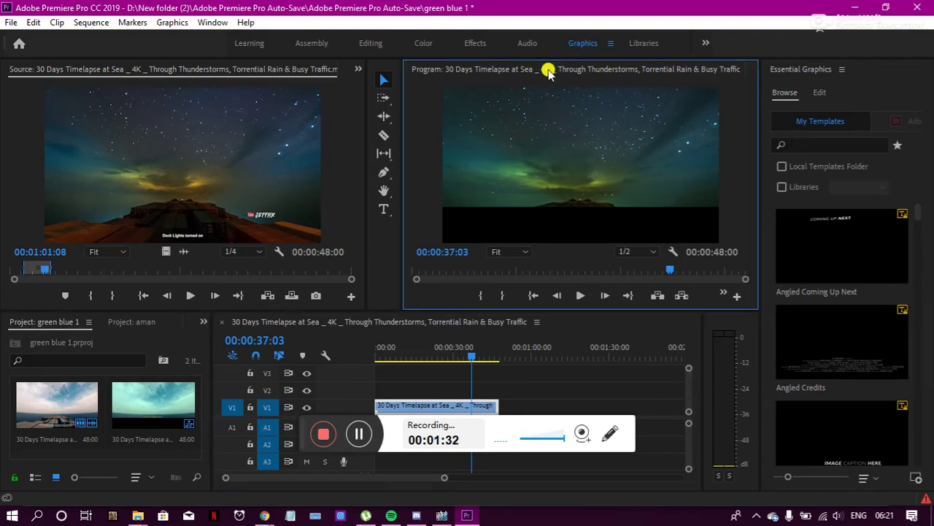
double_click(503, 77)
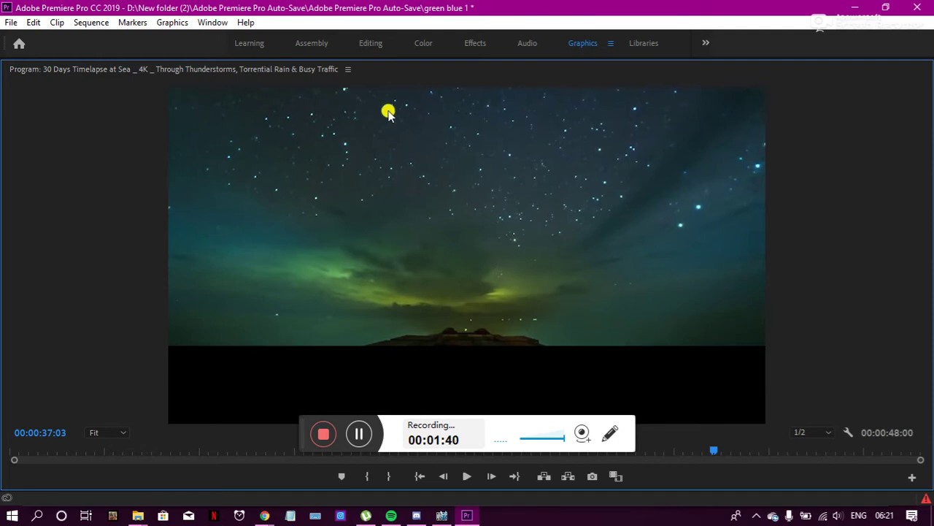
Step: In the Editing workspace, drag the footage down and slightly right to position 642.2, 444.8
click(370, 42)
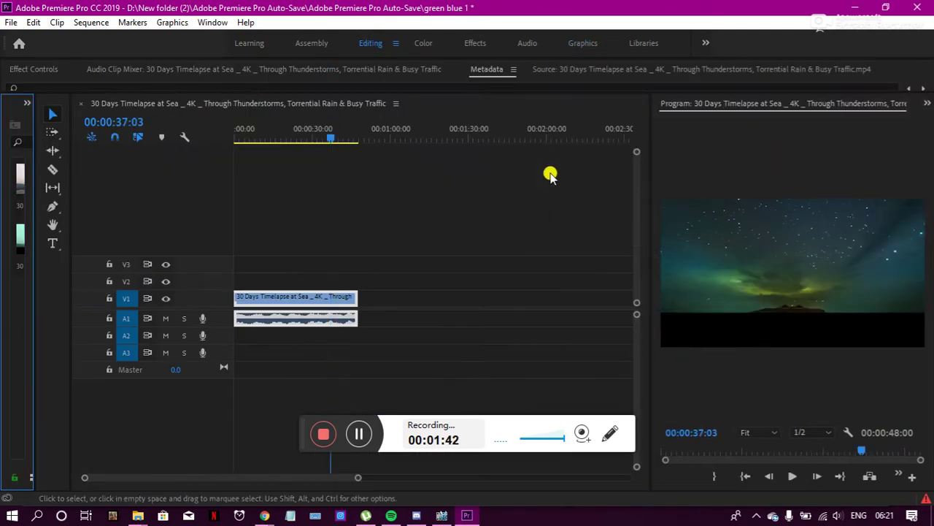
click(798, 289)
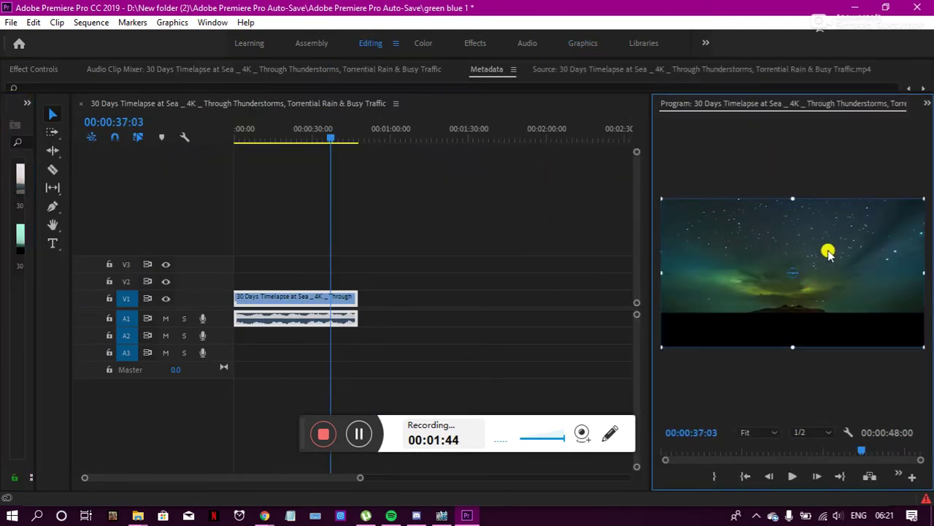
drag(829, 257, 826, 272)
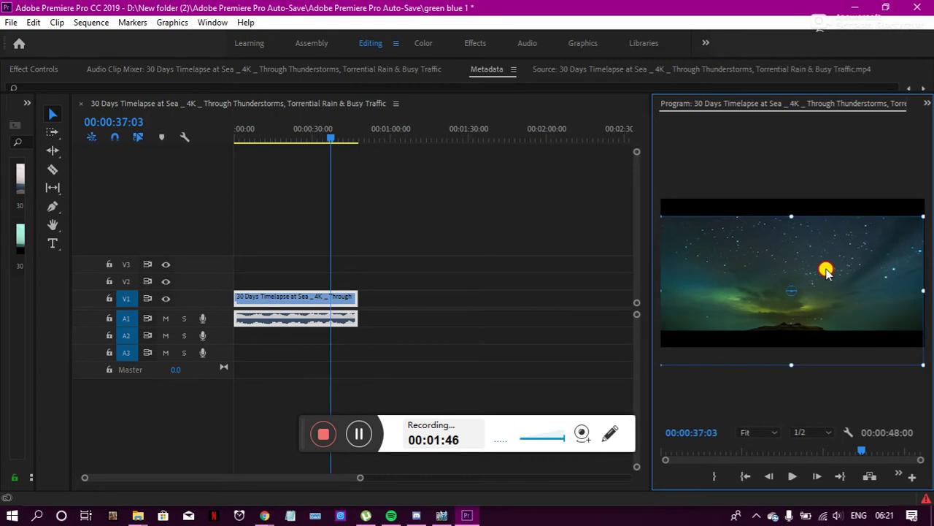
double_click(742, 108)
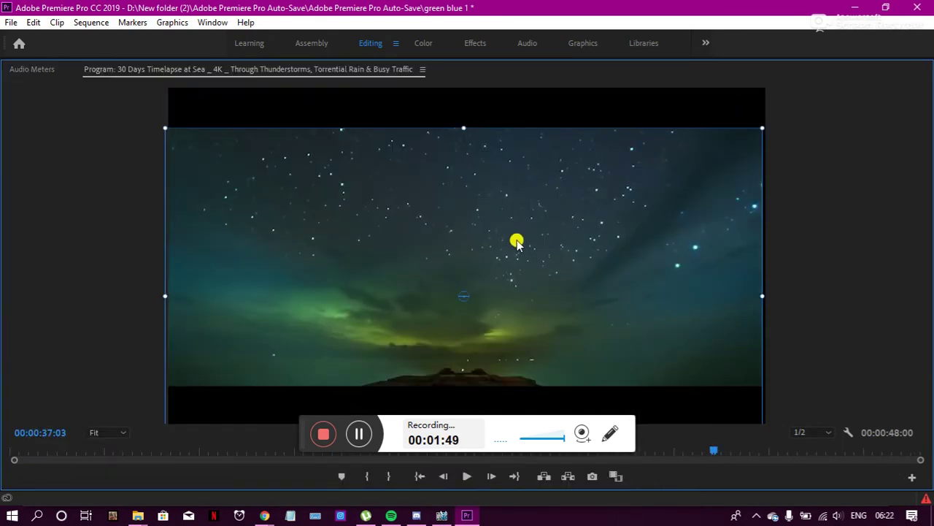
drag(520, 246, 524, 246)
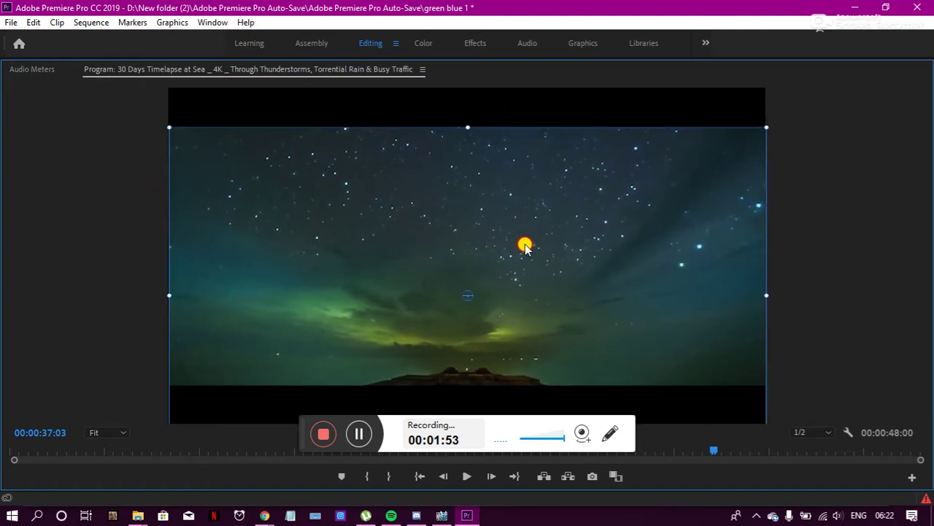
click(475, 43)
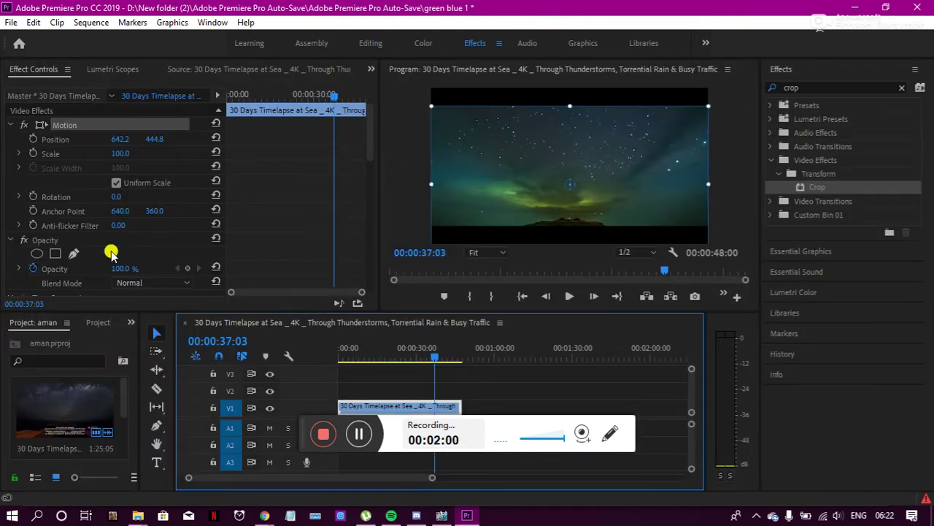
Step: Select the Crop effect and drag its edges to Bottom 27.6% and Top 2.3%
scroll(111, 246, down, 5)
click(91, 140)
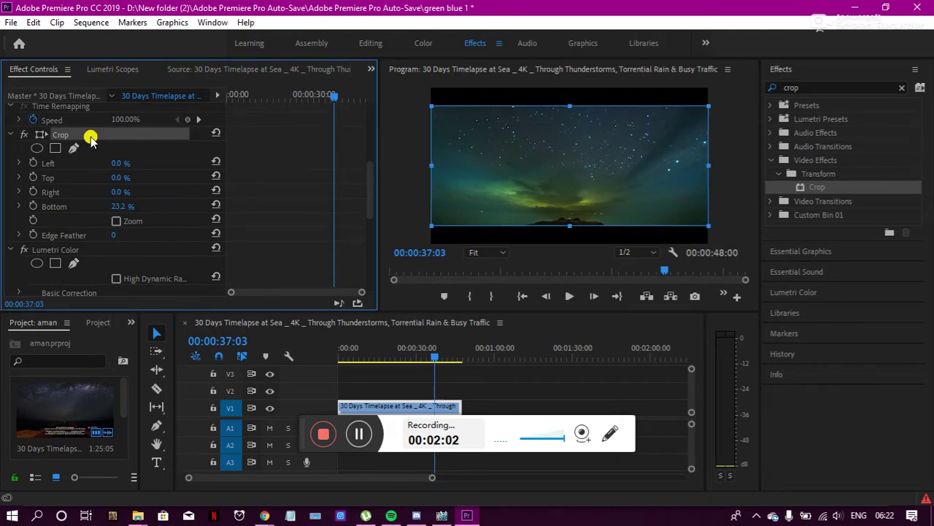
drag(563, 225, 560, 224)
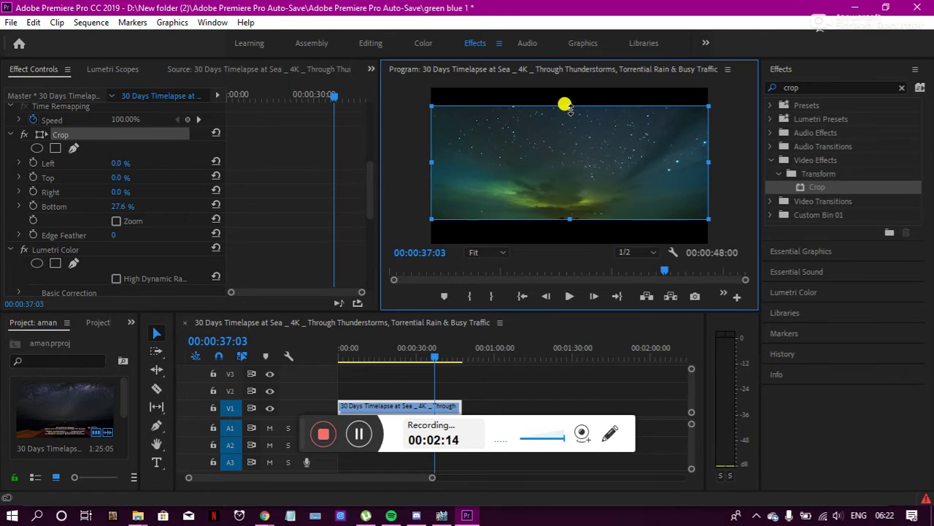
drag(569, 106, 569, 110)
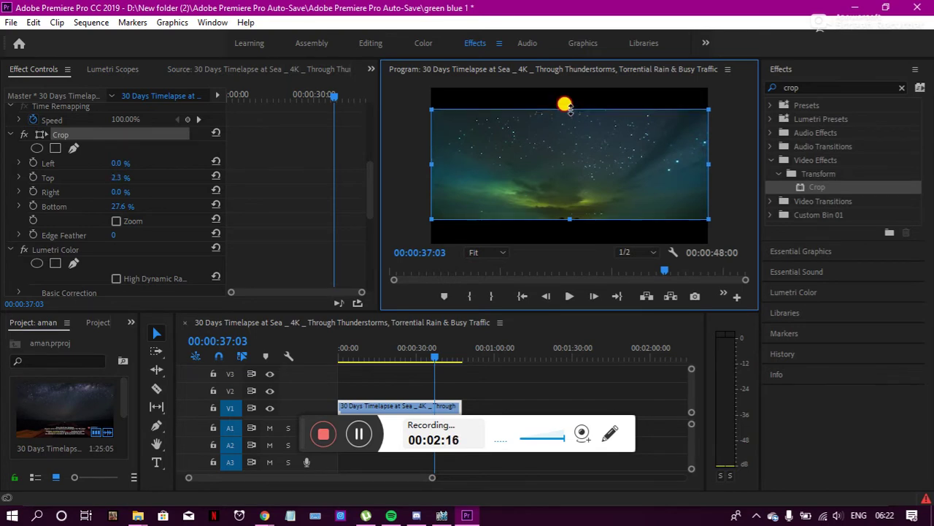
click(368, 45)
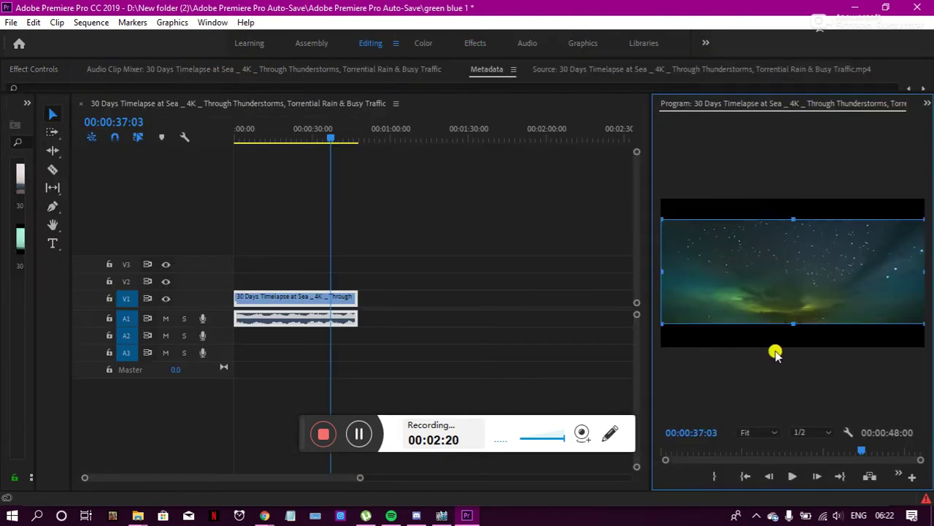
Step: Enlarge the program preview and switch the audio output to the Realtek speakers
double_click(767, 104)
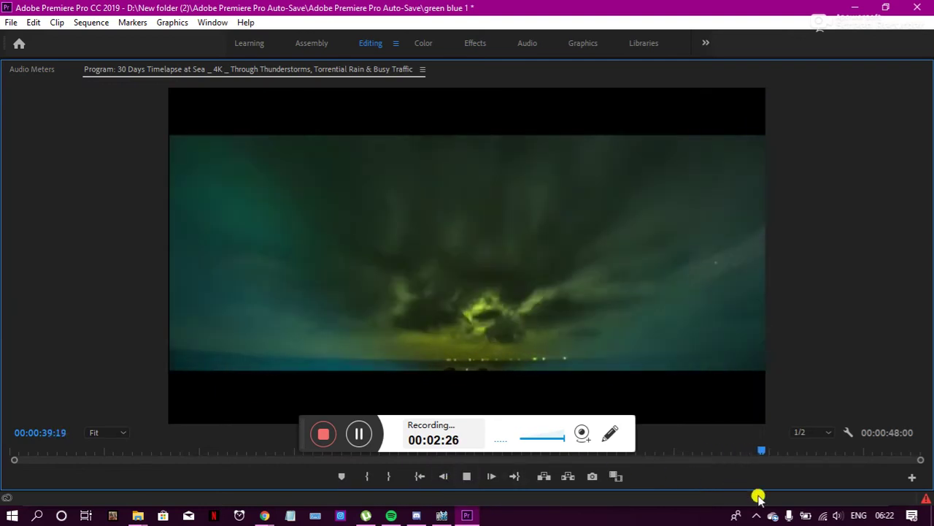
click(834, 515)
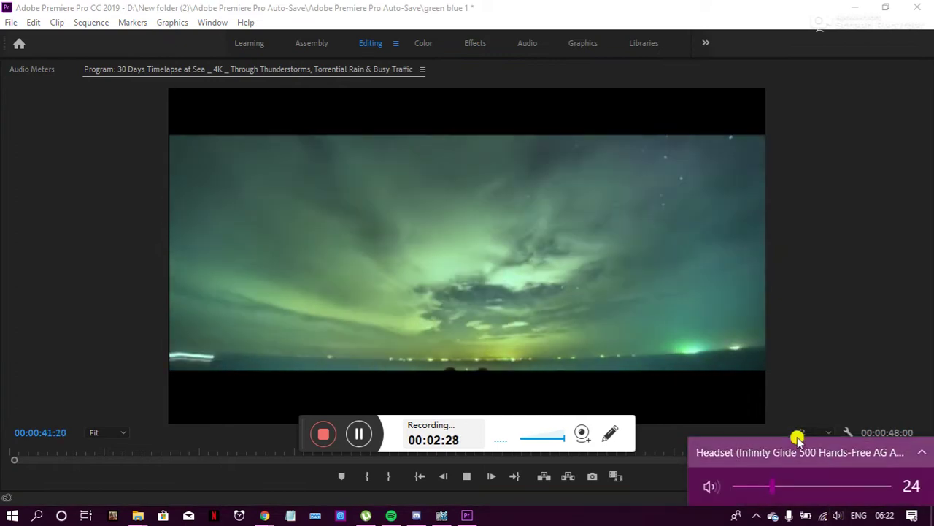
click(795, 453)
click(766, 445)
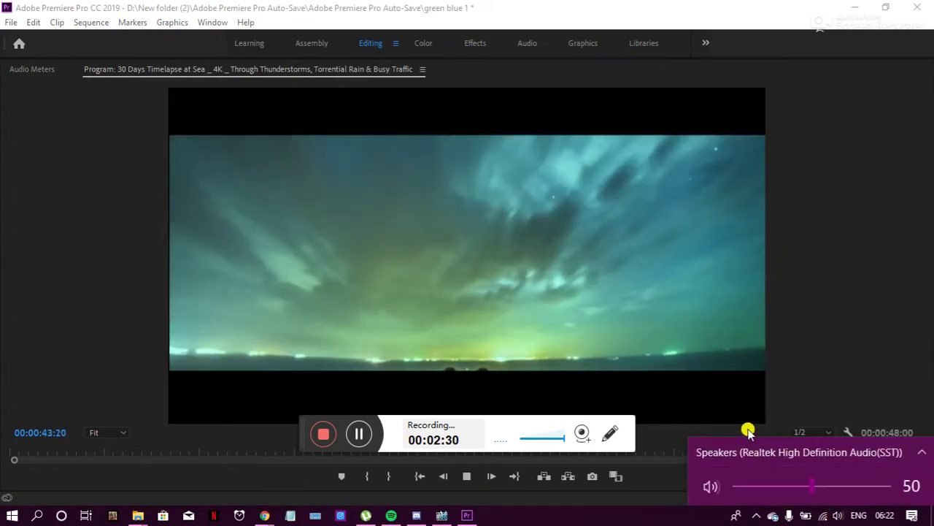
Step: Lower the speaker volume to 30 and play the sequence from the beginning
click(781, 486)
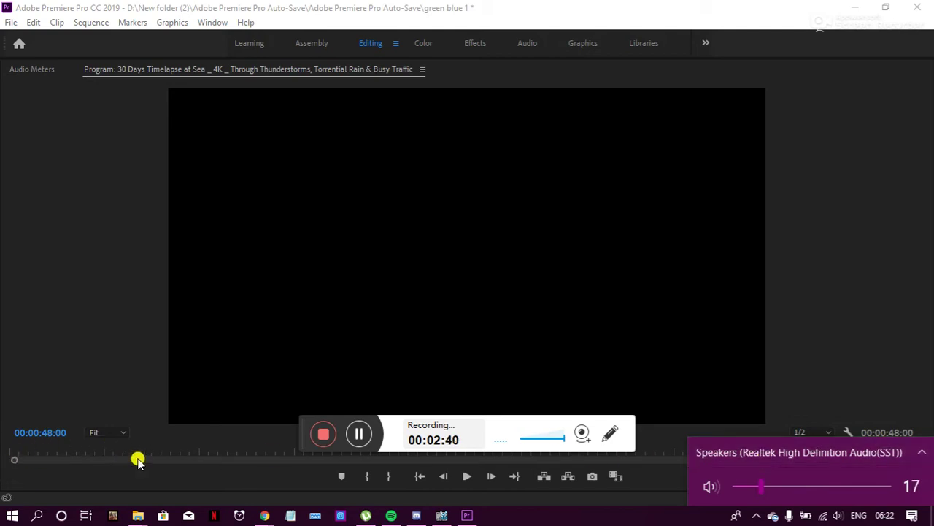
click(175, 462)
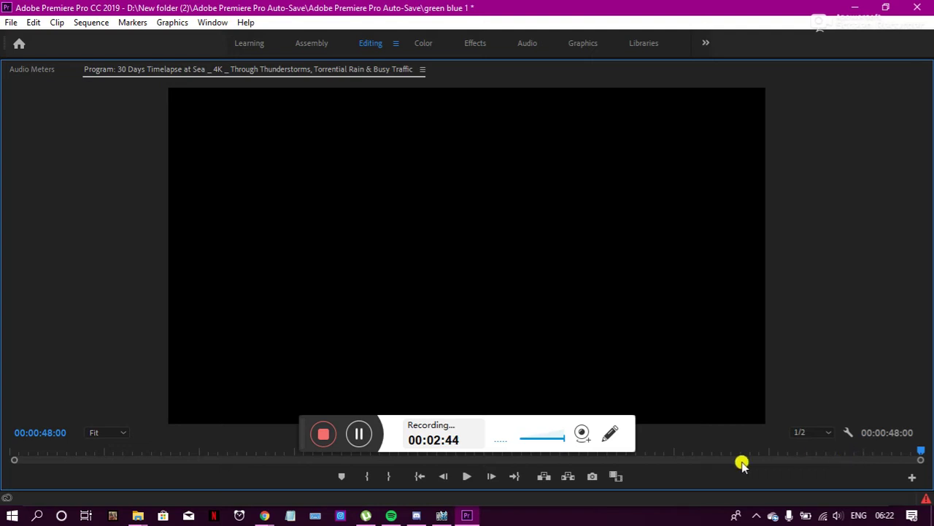
click(466, 476)
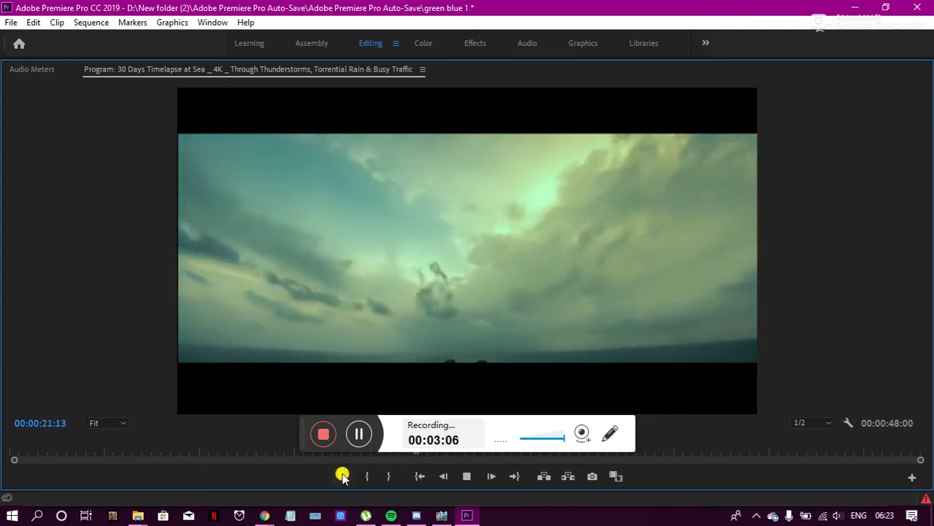
Step: Stop playback, move the playhead to 00:00:14:19 and add a marker there
click(255, 450)
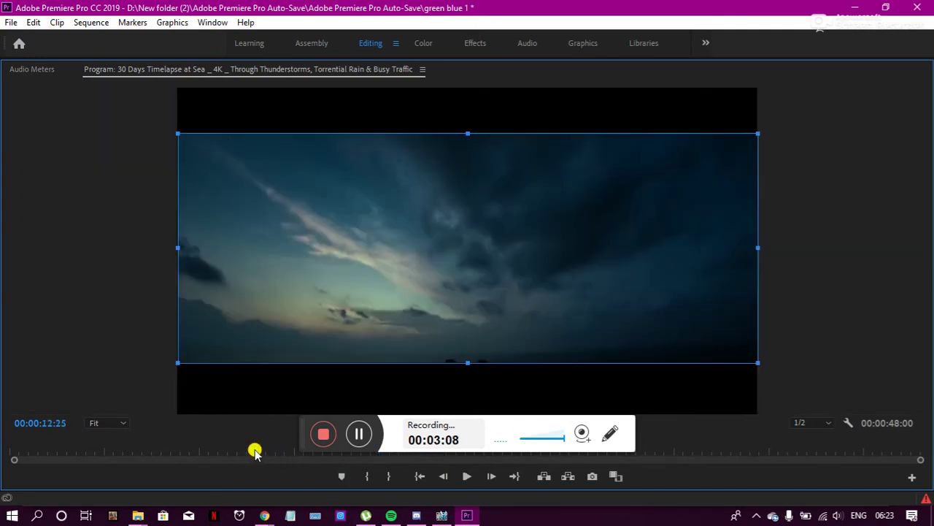
drag(255, 450, 280, 454)
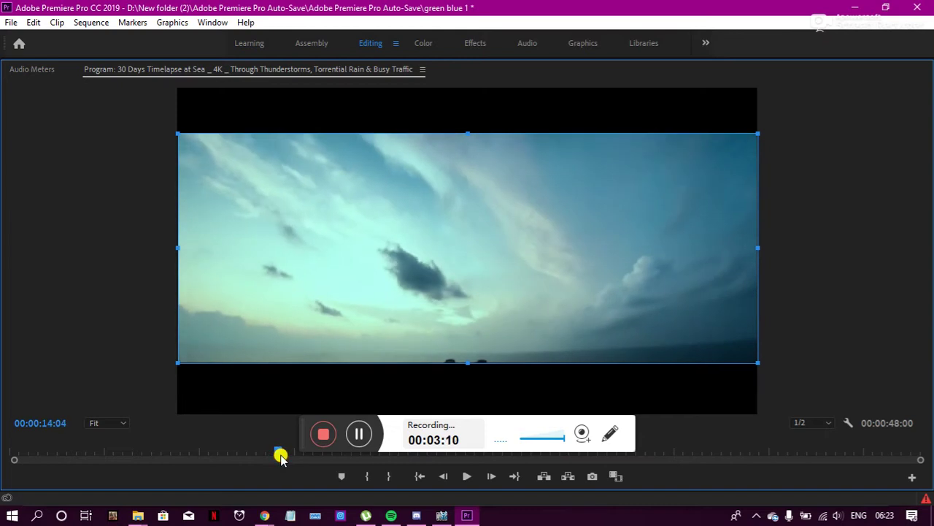
drag(277, 451, 288, 450)
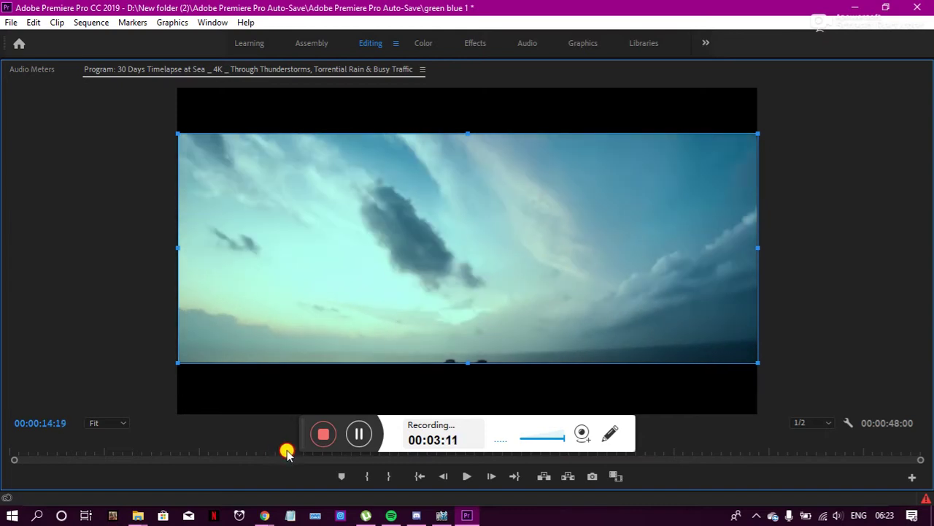
click(346, 477)
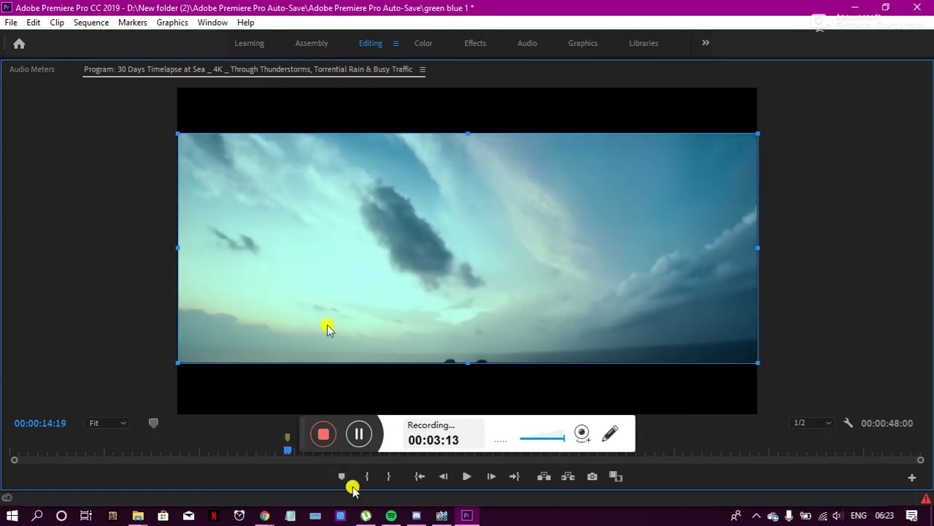
click(475, 44)
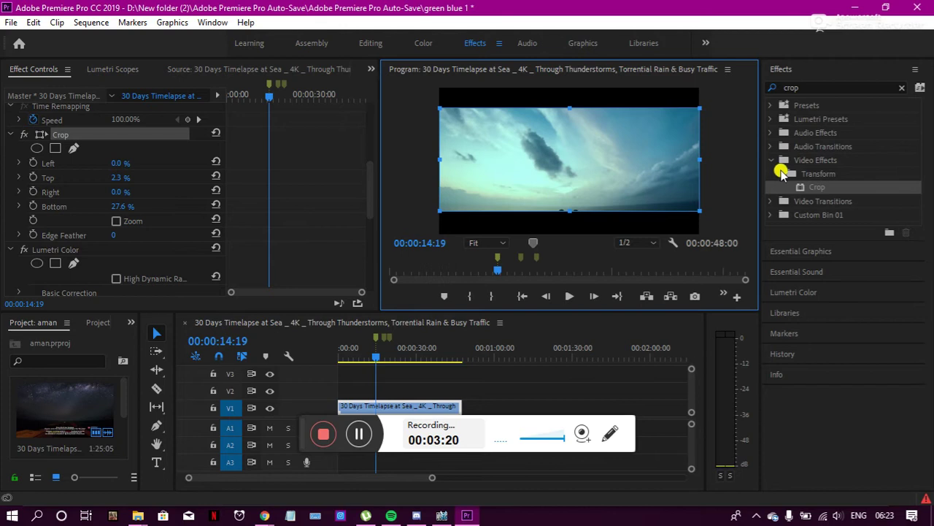
Step: Clear the 'crop' effects search and razor the V1 timelapse clip at 00:00:14:19
click(888, 84)
click(899, 93)
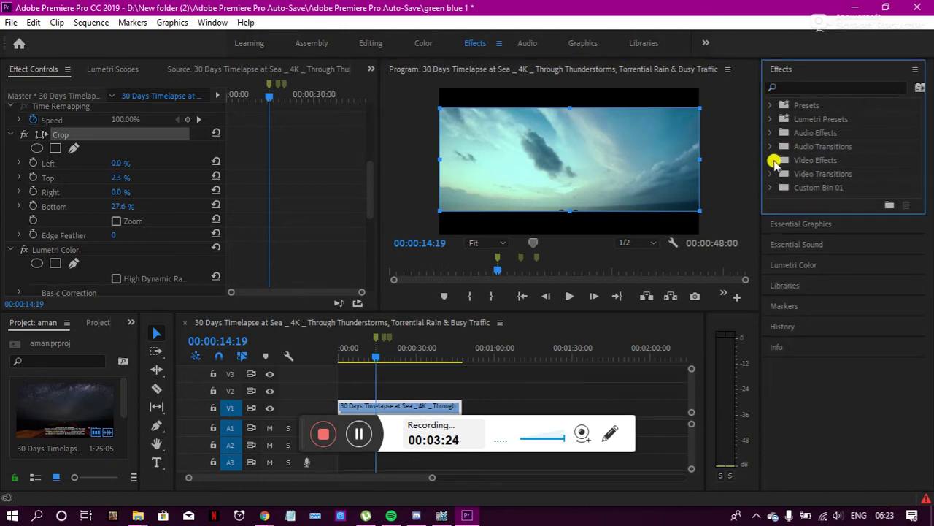
click(770, 160)
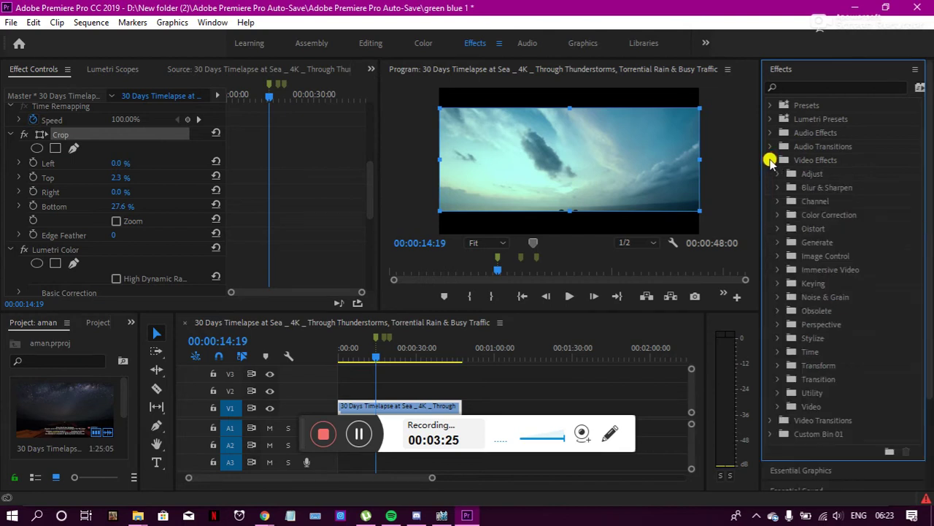
click(156, 388)
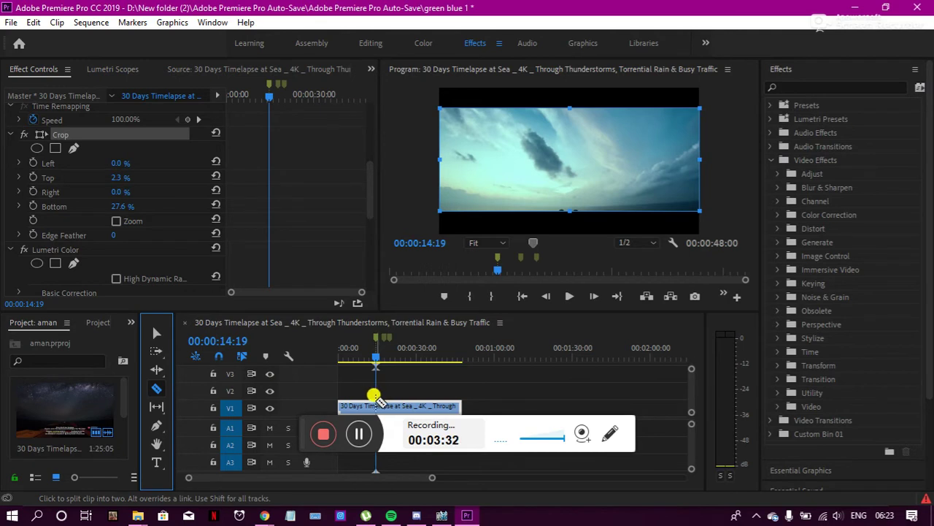
click(375, 403)
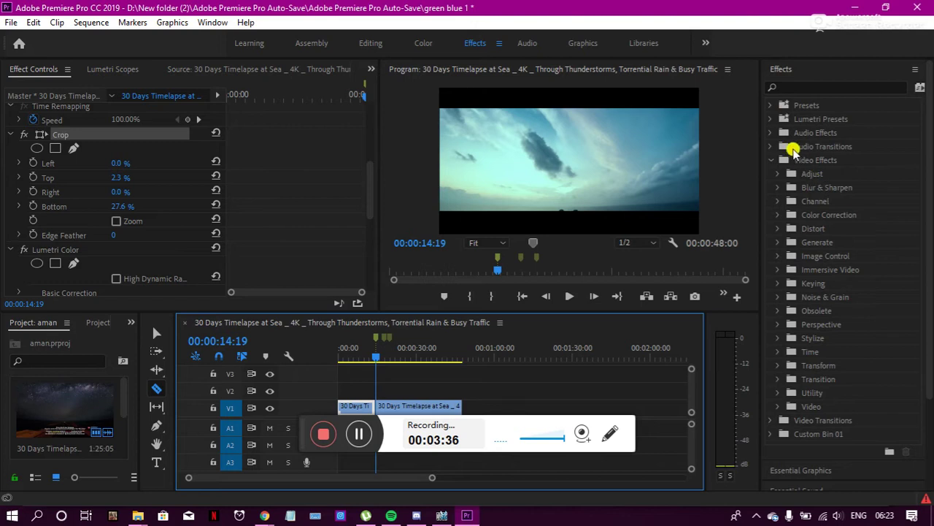
click(782, 189)
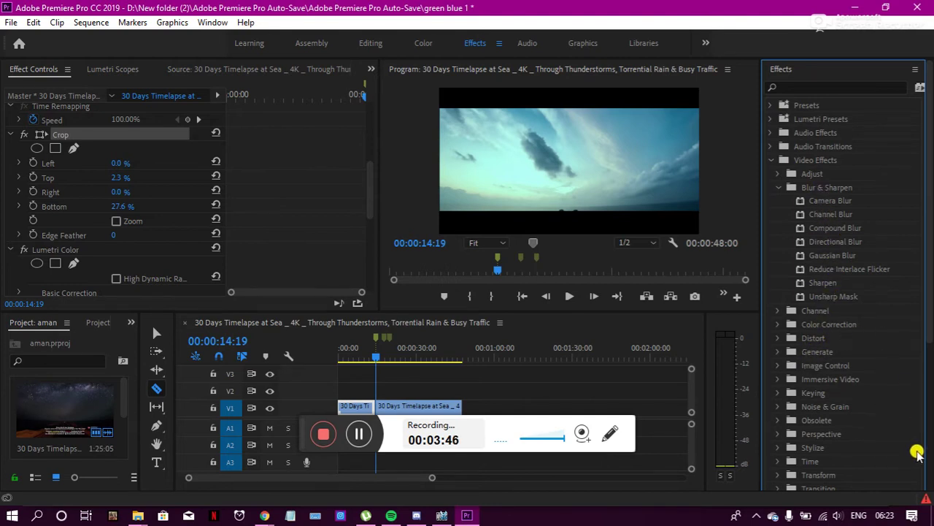
Step: Drag Color Balance onto the second clip piece, then return to the Selection tool
click(779, 325)
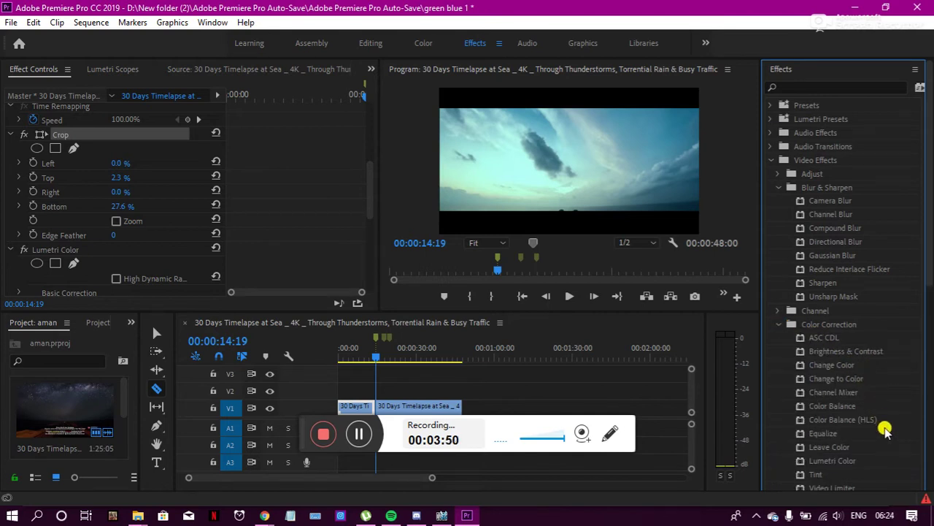
drag(840, 406, 378, 404)
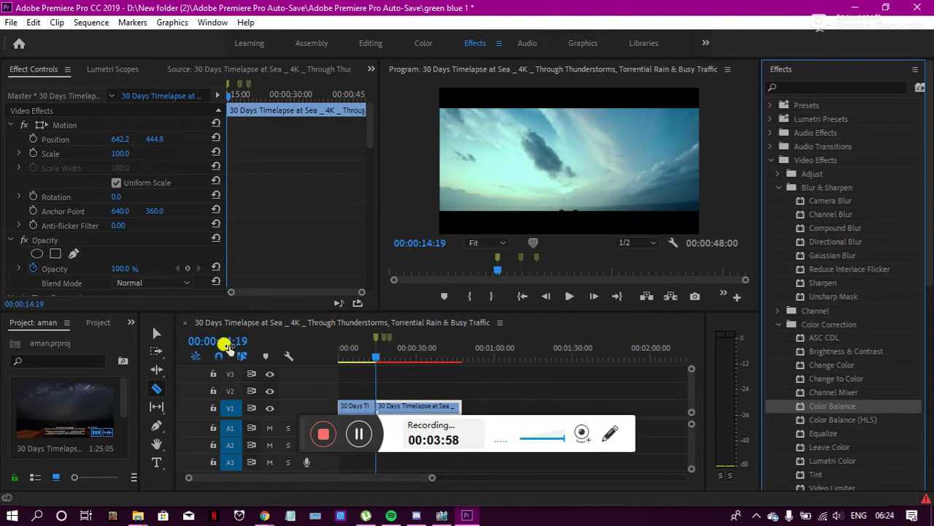
click(154, 334)
Step: Play the edited sequence, then in Graphics scrub the source back to 00:00:44:13
click(571, 296)
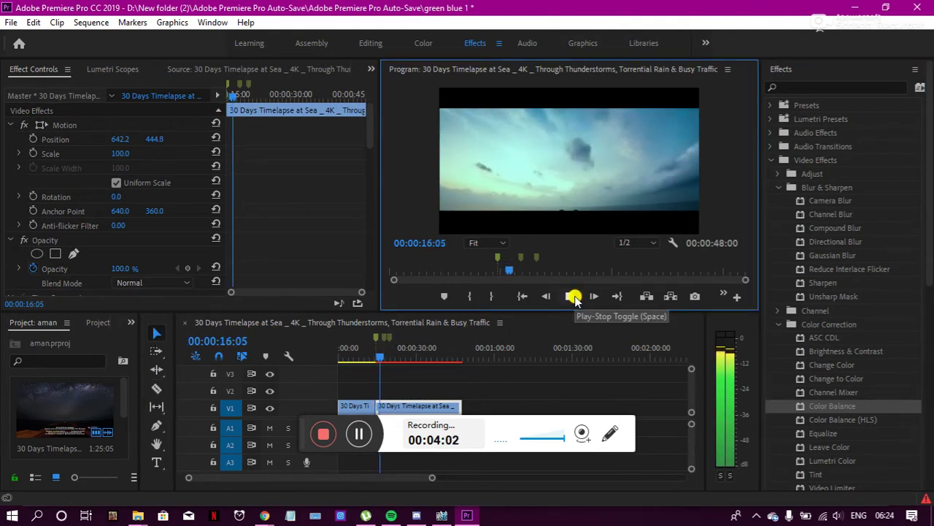
click(583, 43)
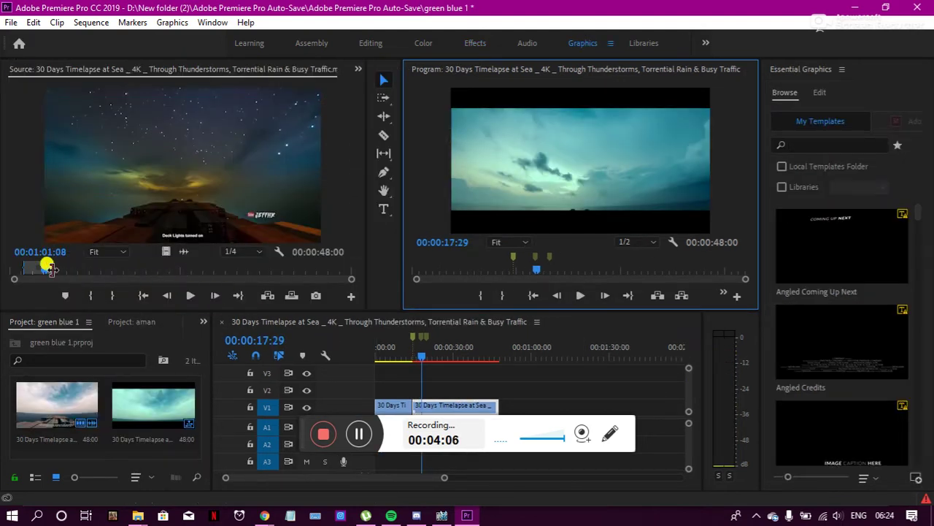
drag(44, 269, 35, 270)
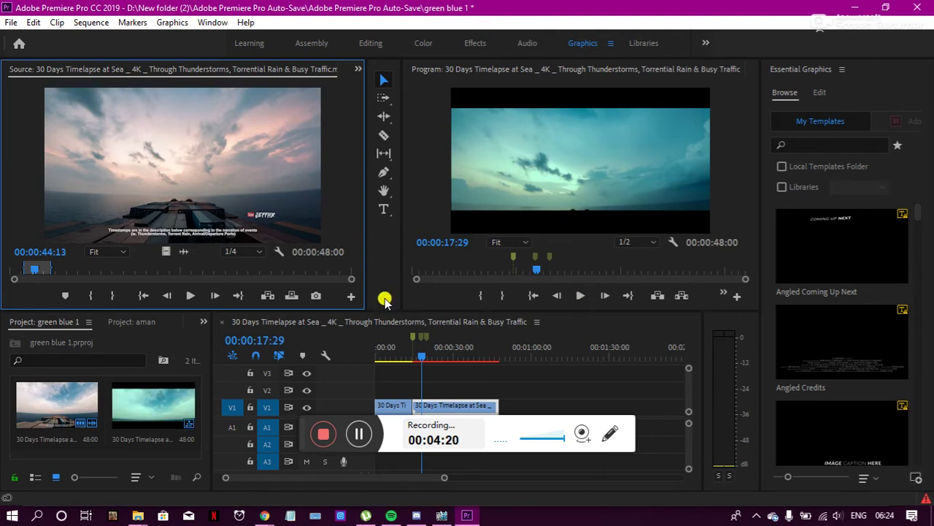
click(416, 329)
Step: Razor-cut the V1 timelapse clip at 00:00:19:26, leaving three pieces on the timeline
click(425, 340)
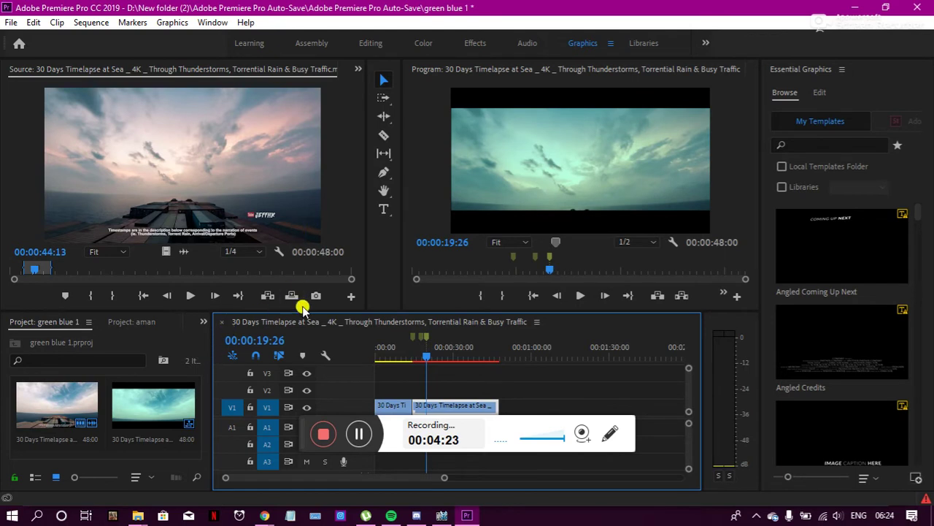
click(384, 135)
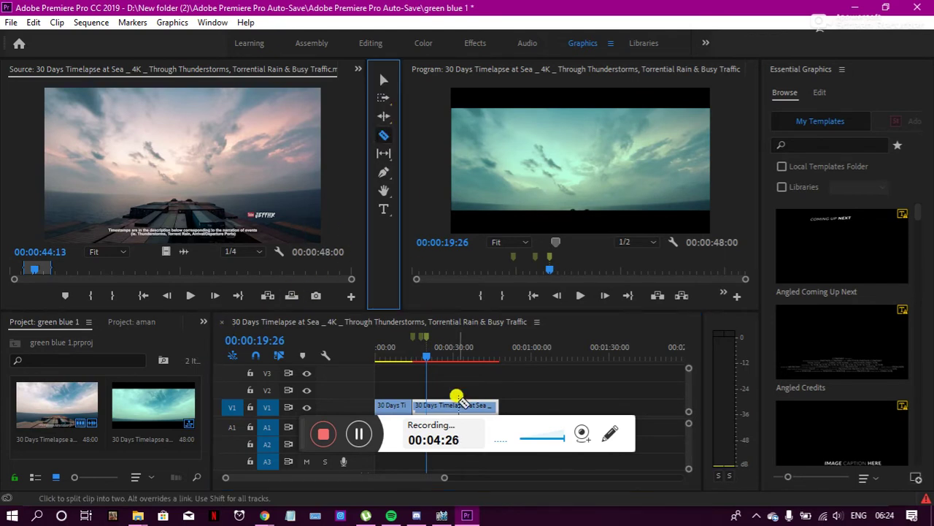
click(426, 406)
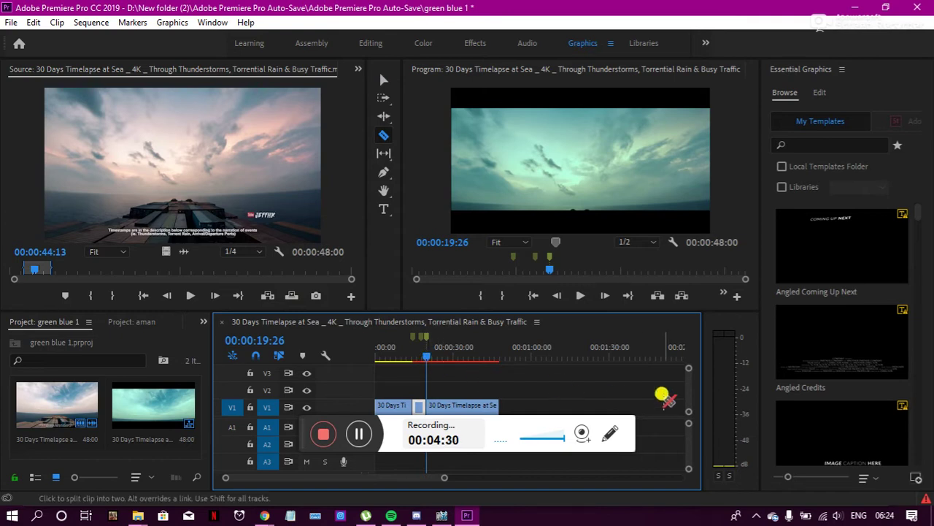
click(474, 44)
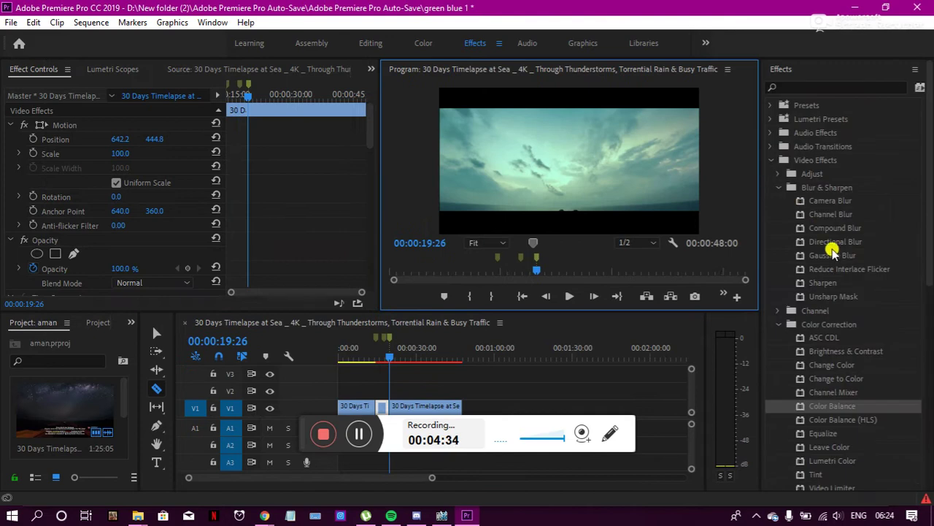
Step: Collapse Video Effects and expand Video Transitions > Dissolve in the Effects panel
scroll(825, 390, down, 5)
scroll(825, 387, up, 5)
scroll(826, 384, down, 1)
scroll(827, 379, up, 1)
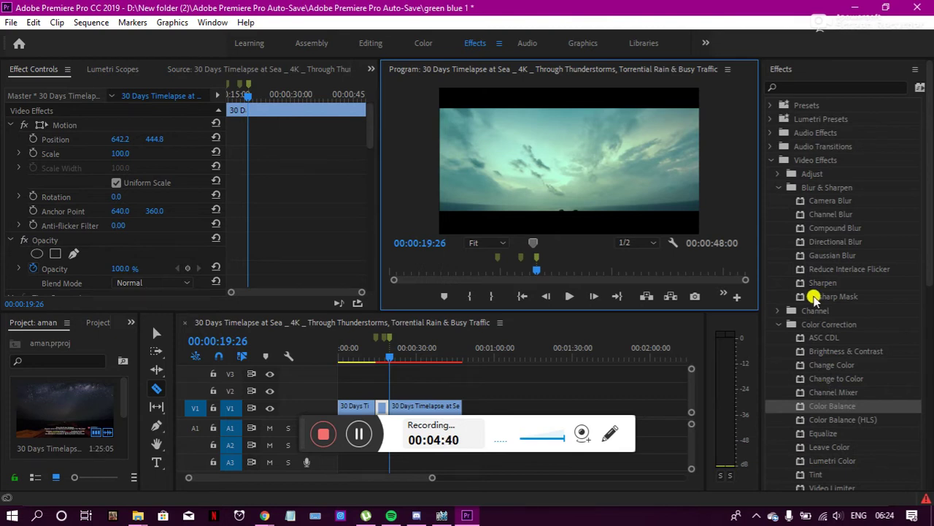
click(771, 160)
click(772, 174)
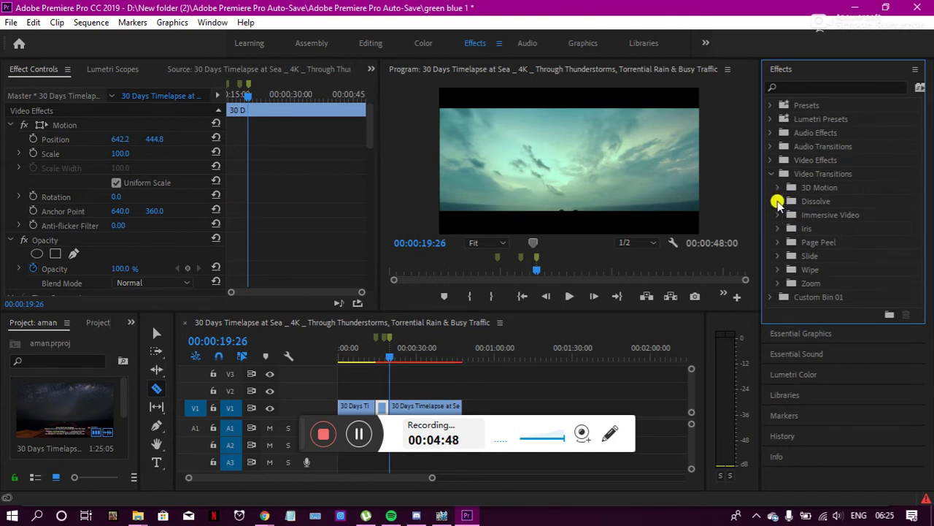
click(777, 202)
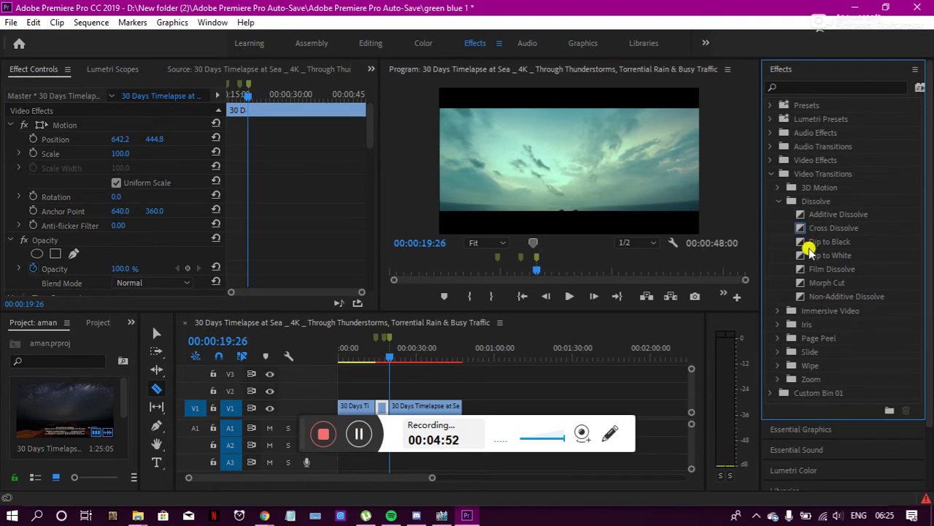
Step: Choose Dip to Black over Cross Dissolve and drag it toward the cut
click(802, 246)
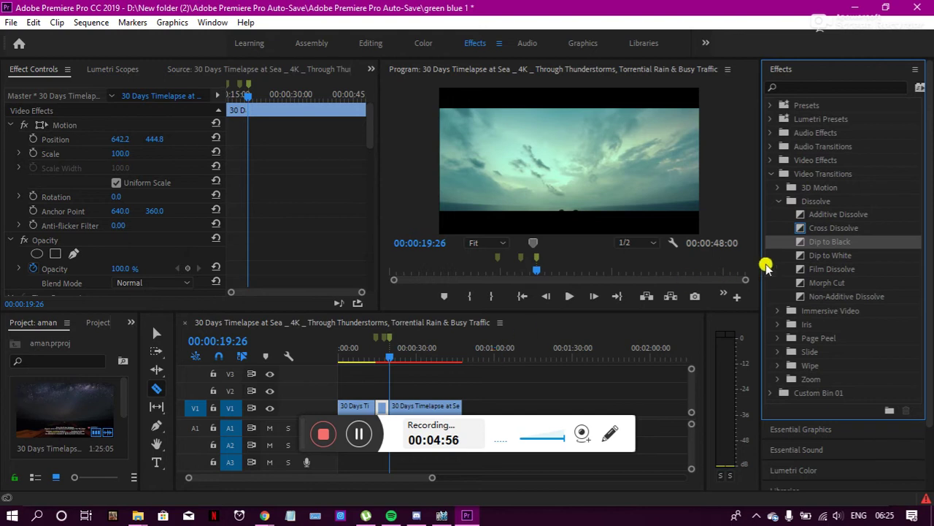
click(804, 229)
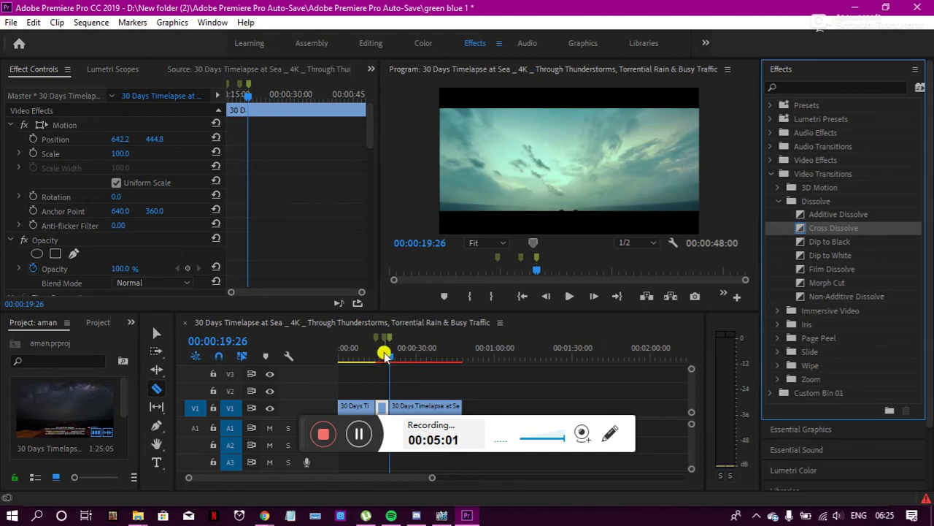
click(157, 334)
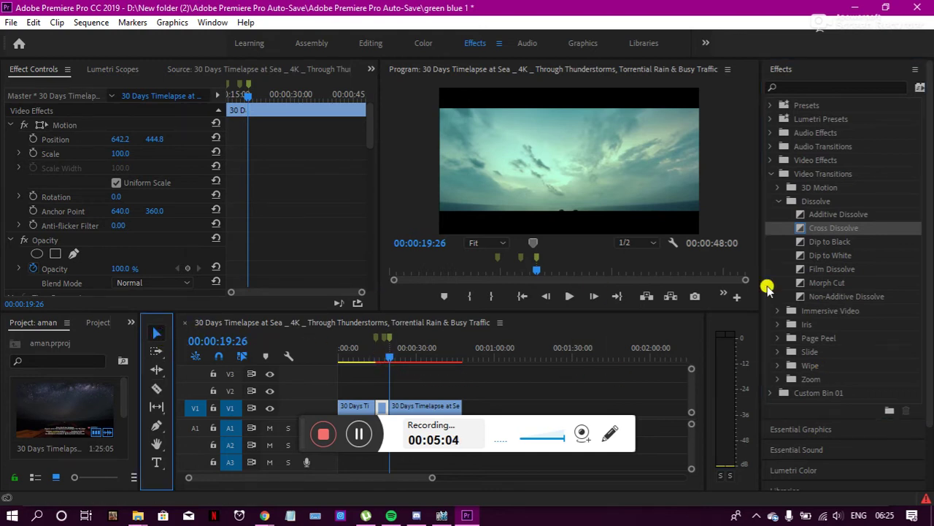
click(804, 243)
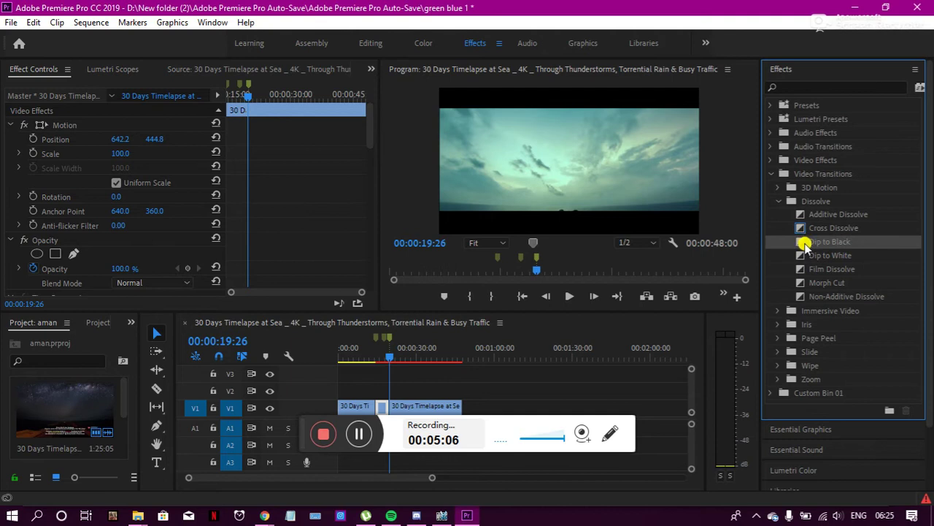
drag(804, 243, 388, 405)
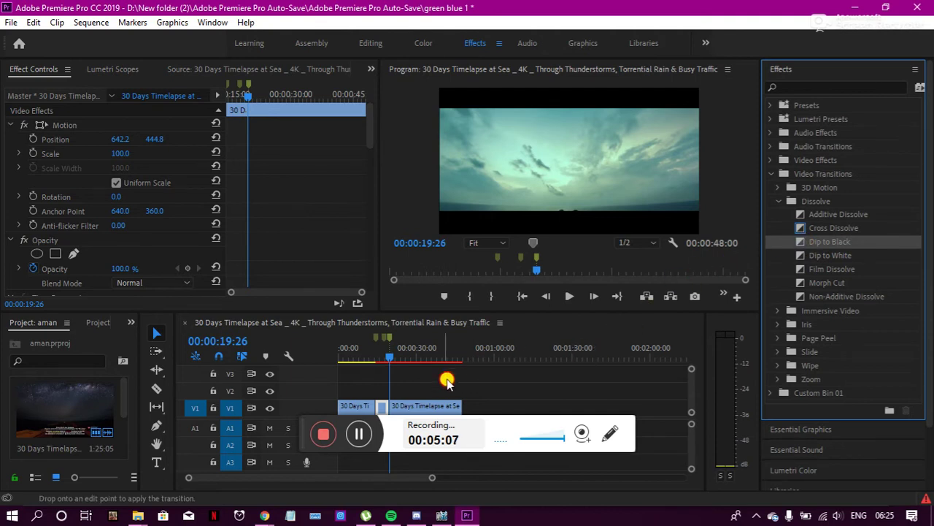
Step: Drop Dip to Black onto the V1 edit point at 00:00:19:26
drag(391, 410, 386, 406)
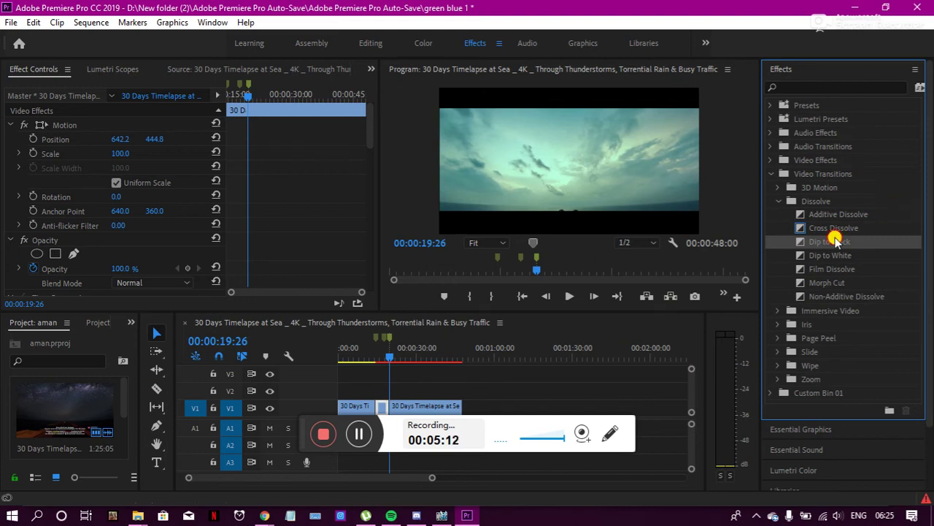
drag(836, 241, 386, 405)
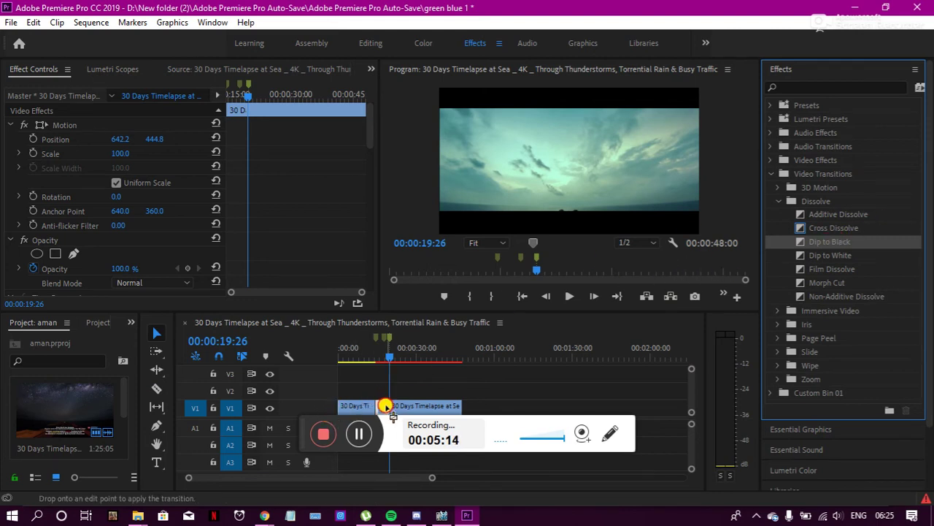
drag(386, 408, 388, 412)
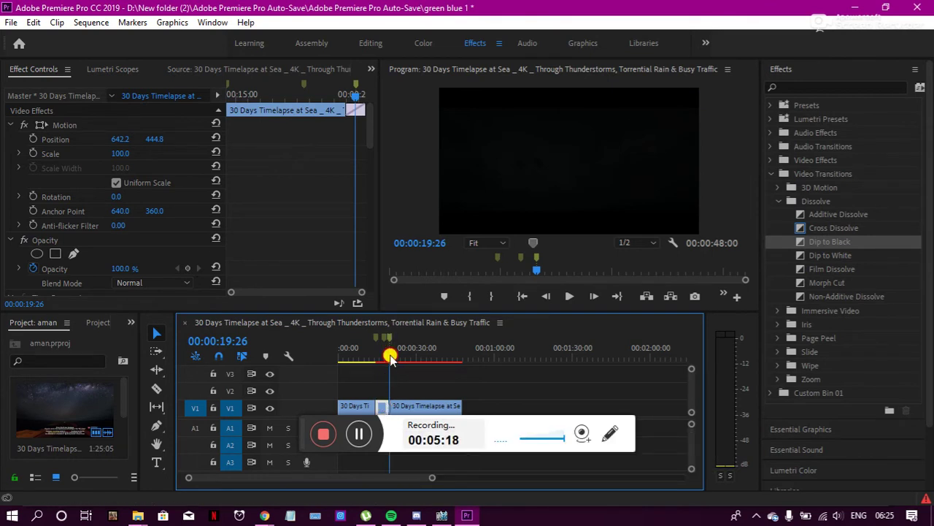
Step: Play the sequence from just before the cut through the transition
drag(390, 357, 387, 358)
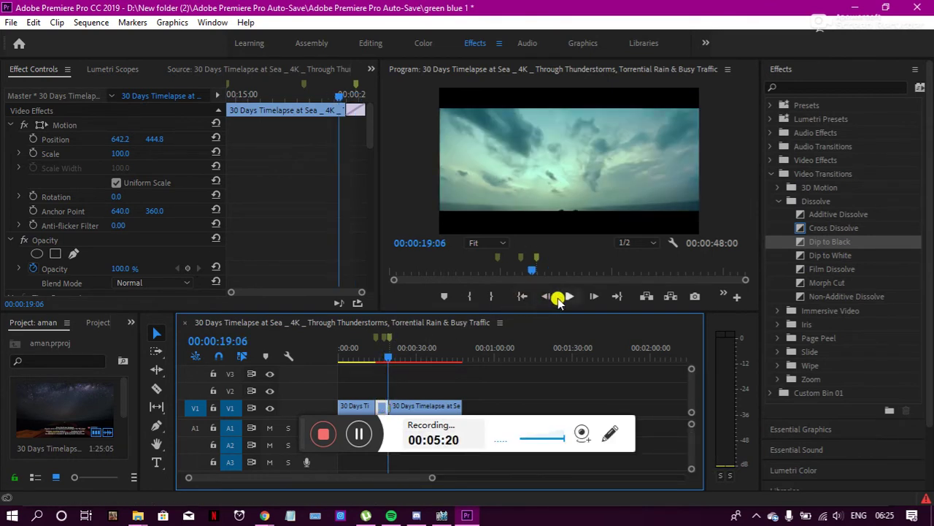
click(559, 298)
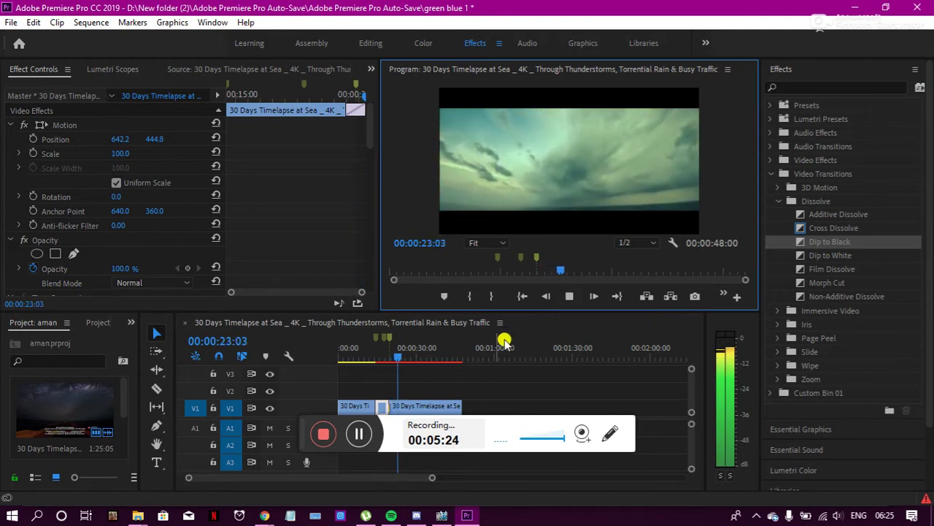
mouse_move(302, 418)
mouse_down()
mouse_move(294, 361)
mouse_move(509, 283)
mouse_up()
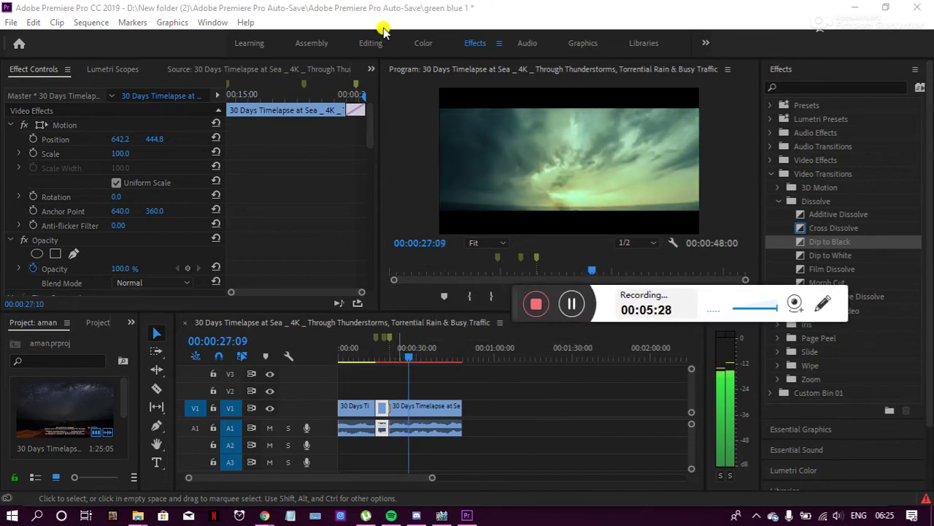
Step: In the Editing layout, clear the Dip to Black transition from the 00:00:19:26 cut
click(371, 38)
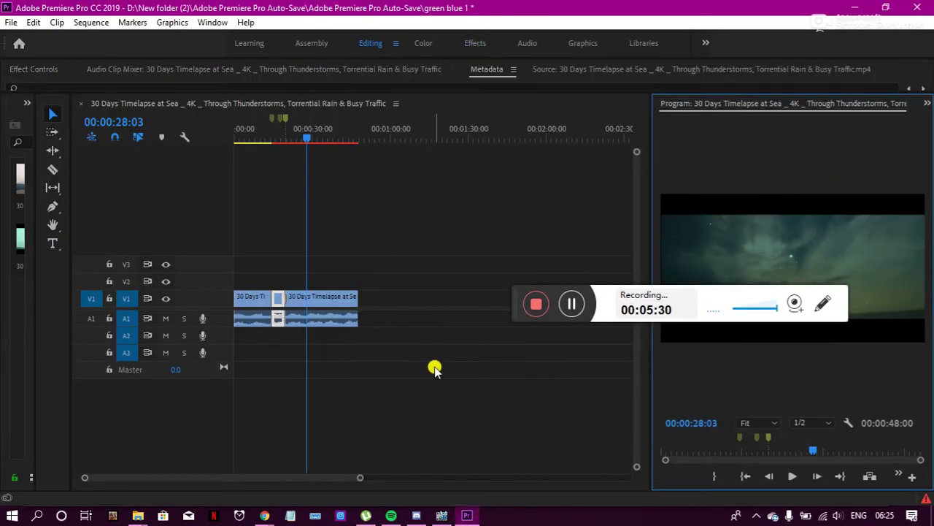
drag(355, 478, 309, 458)
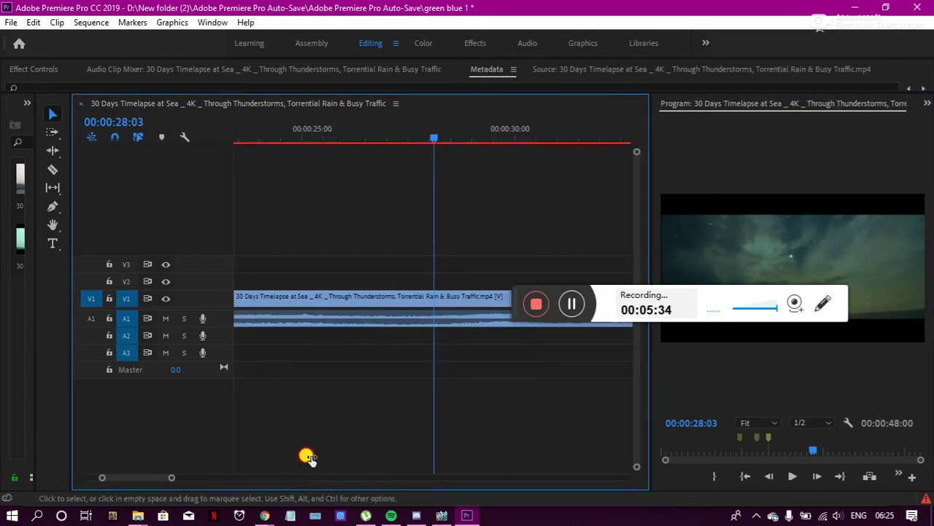
mouse_move(156, 476)
mouse_down()
mouse_move(139, 477)
mouse_move(155, 478)
mouse_up()
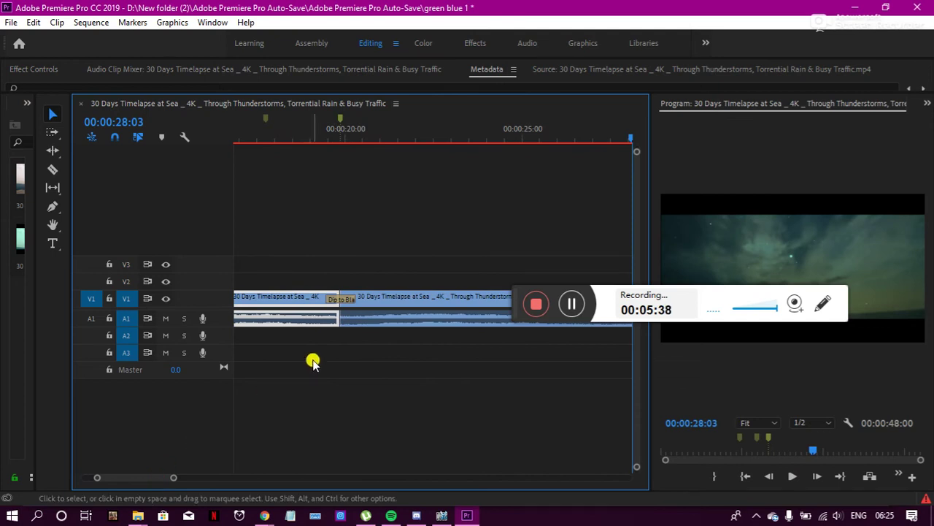
click(346, 302)
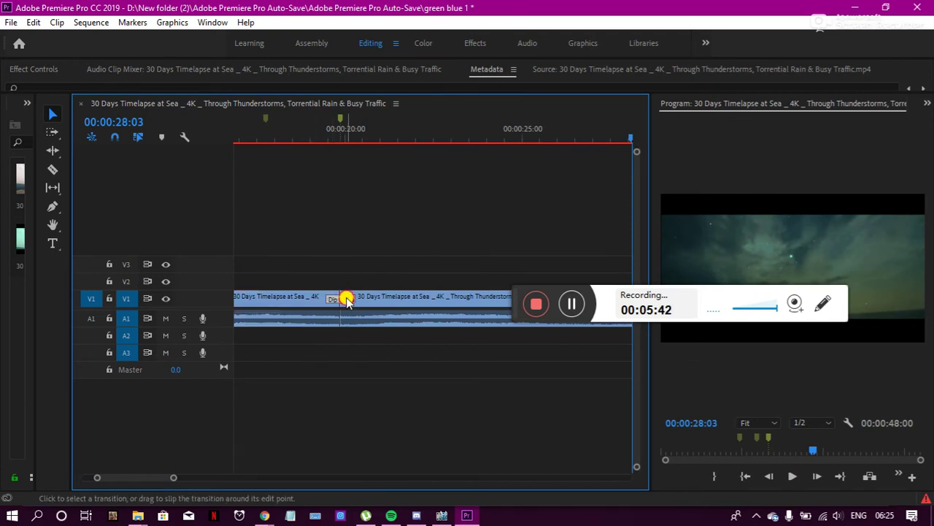
right_click(346, 302)
click(369, 321)
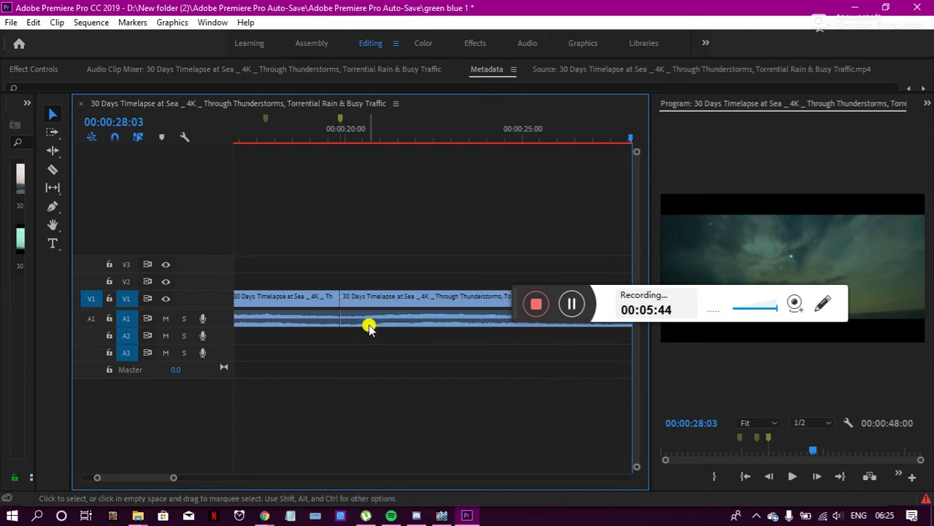
click(478, 44)
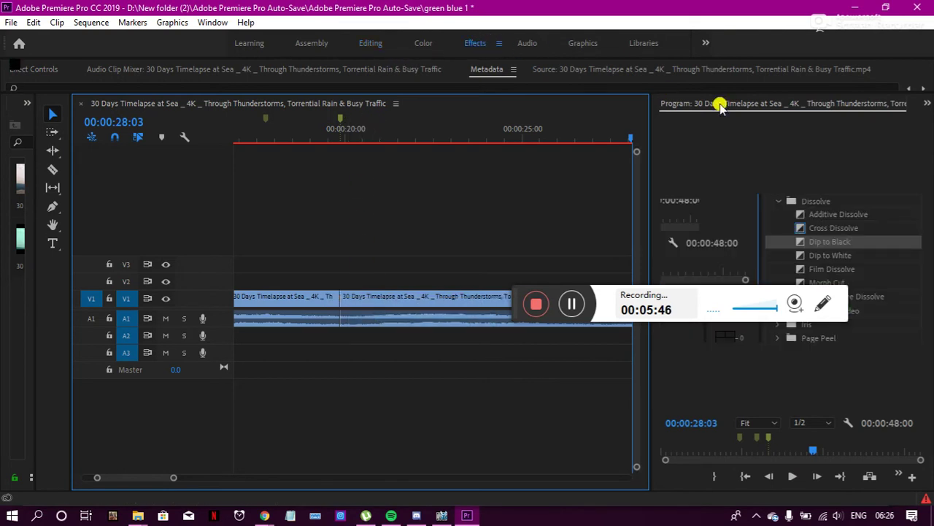
Step: Apply Dip to White at the 00:00:19:26 cut on V1
click(818, 260)
drag(817, 259, 443, 407)
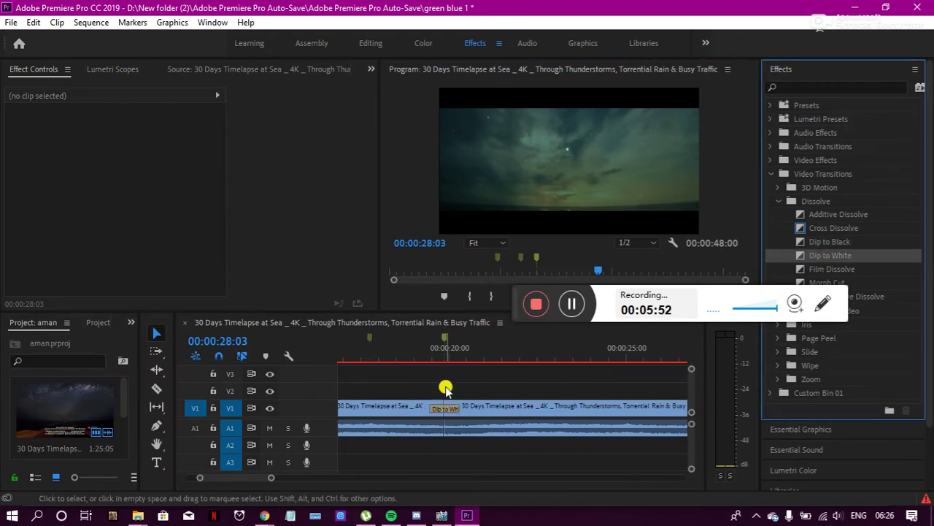
drag(515, 293, 231, 182)
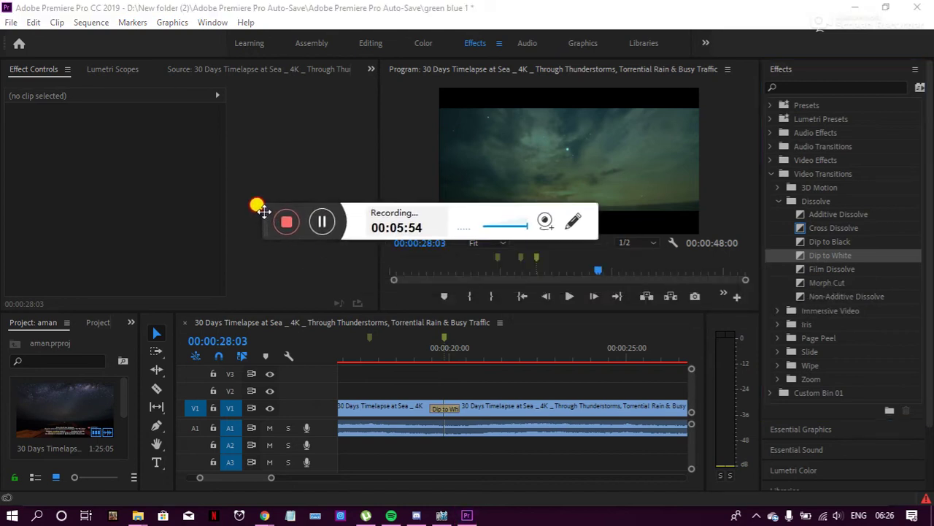
Step: Play the sequence from the current frame, then stop and adjust the timeline view
click(570, 300)
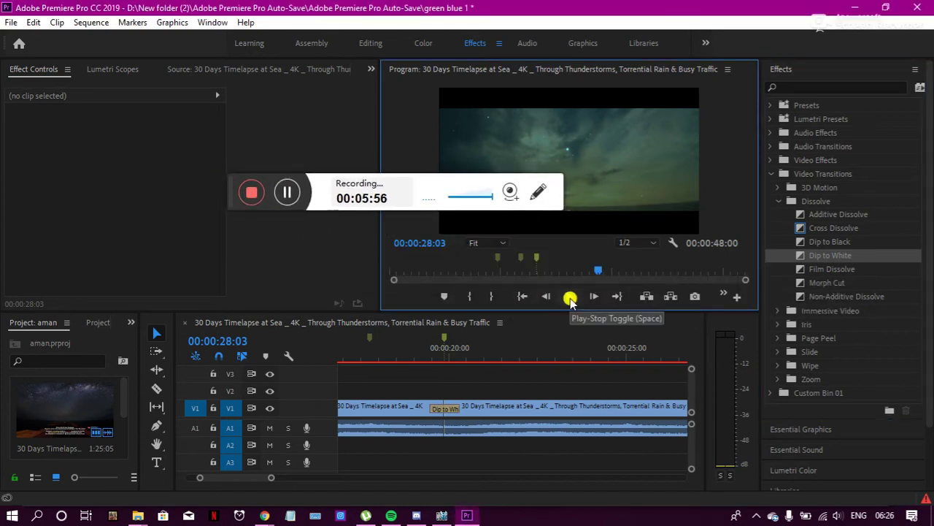
click(571, 299)
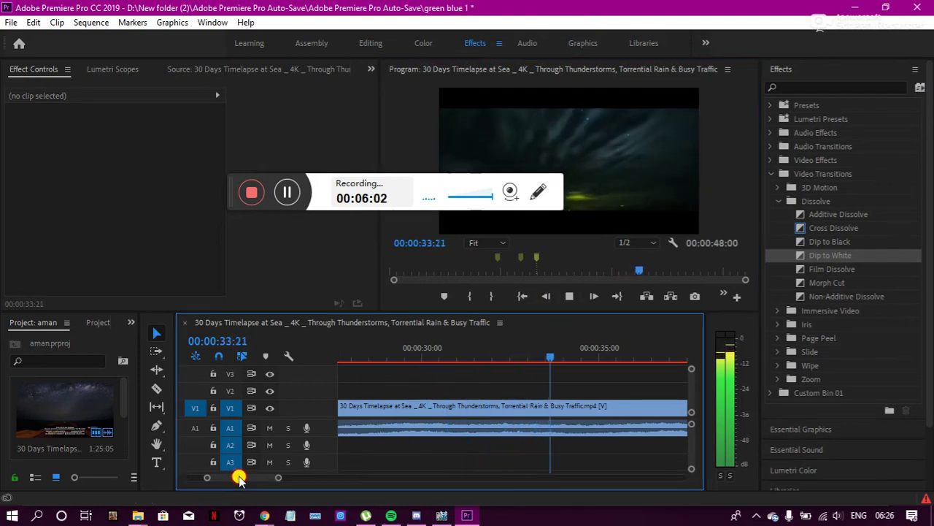
drag(236, 476, 224, 478)
click(568, 296)
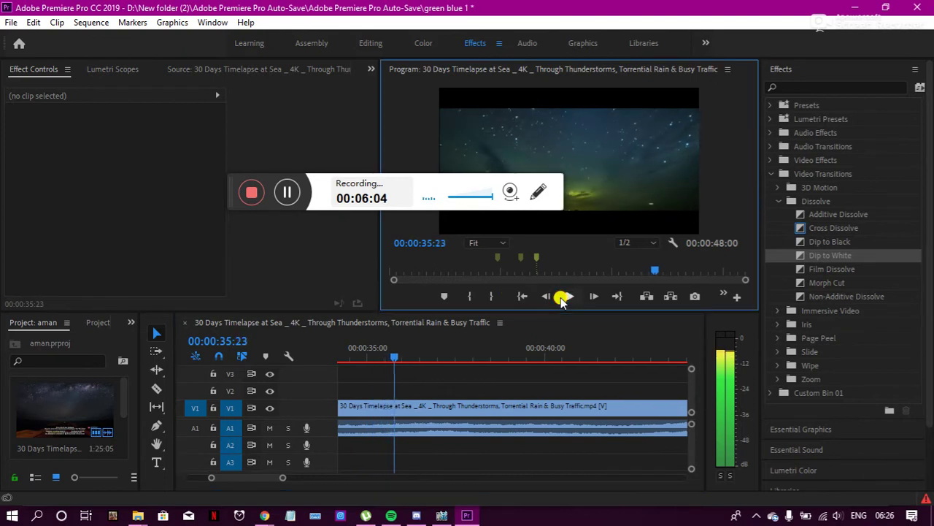
click(264, 477)
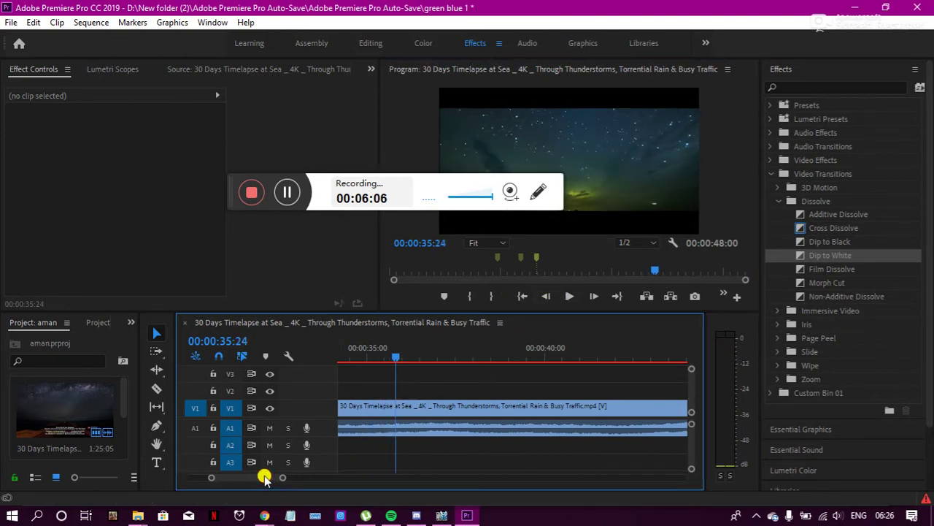
drag(264, 476, 252, 477)
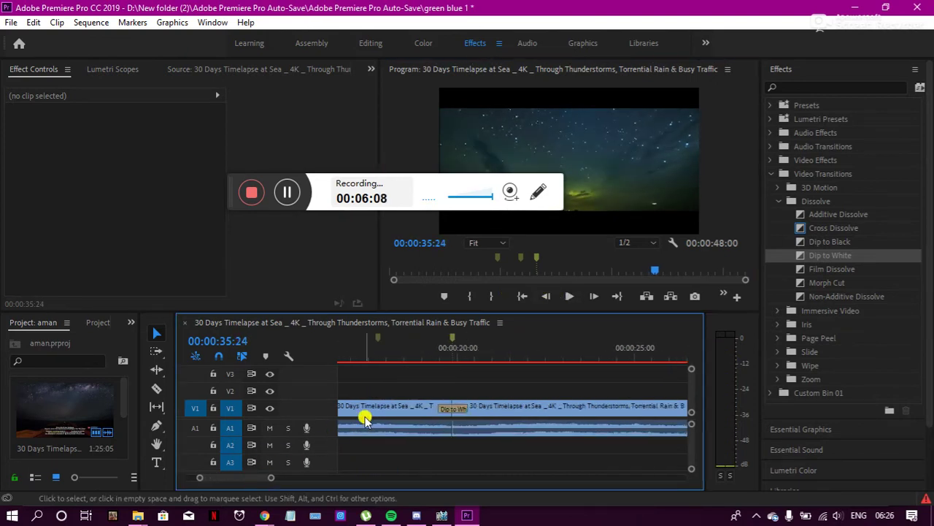
Step: Replay from just before the cut and scrub through the Dip to White from 19:26 to 20:25
click(424, 361)
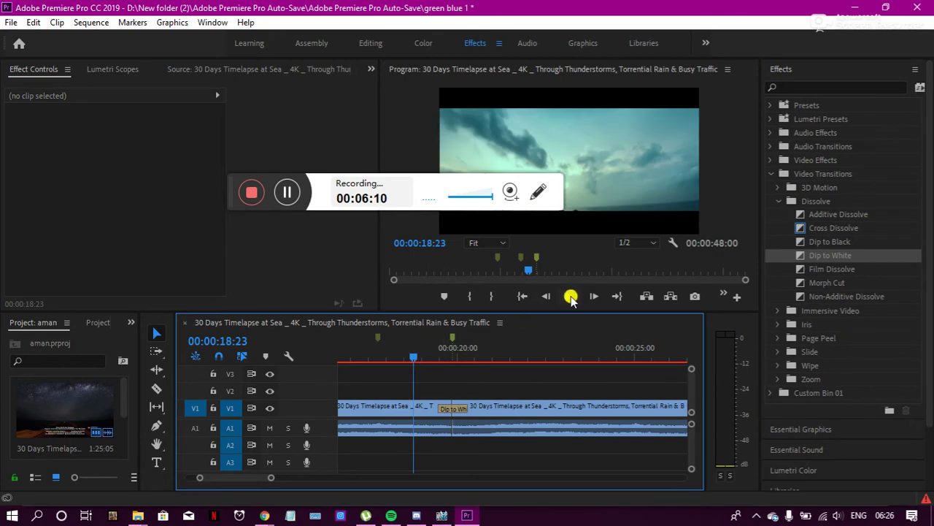
click(571, 296)
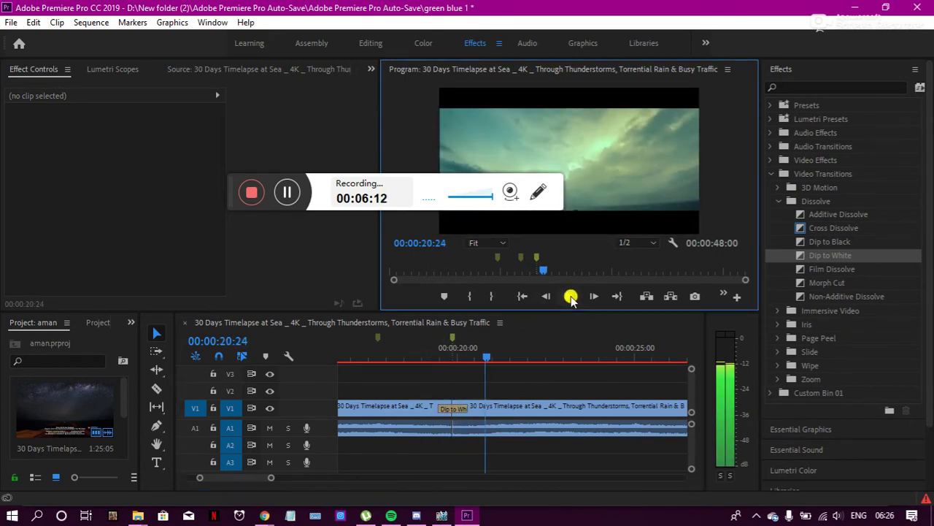
click(570, 296)
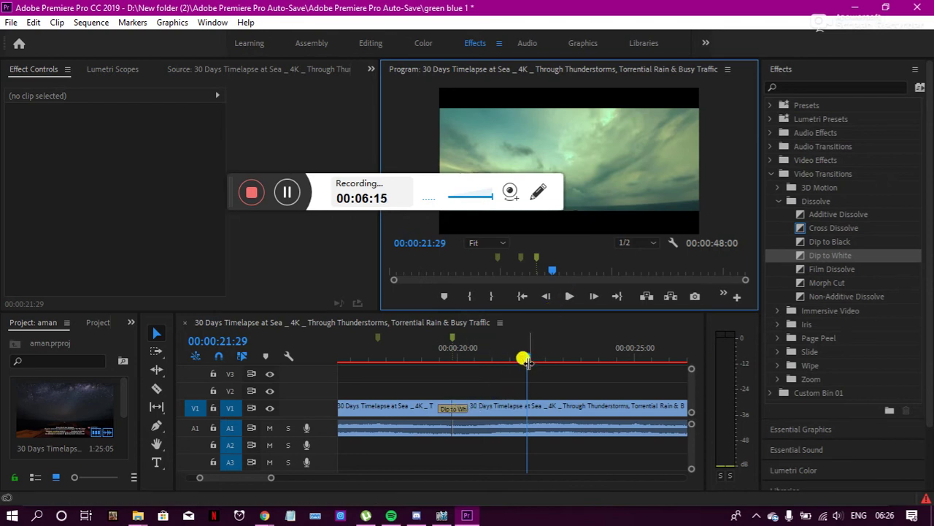
mouse_move(528, 359)
mouse_down()
mouse_move(435, 374)
mouse_move(468, 368)
mouse_up()
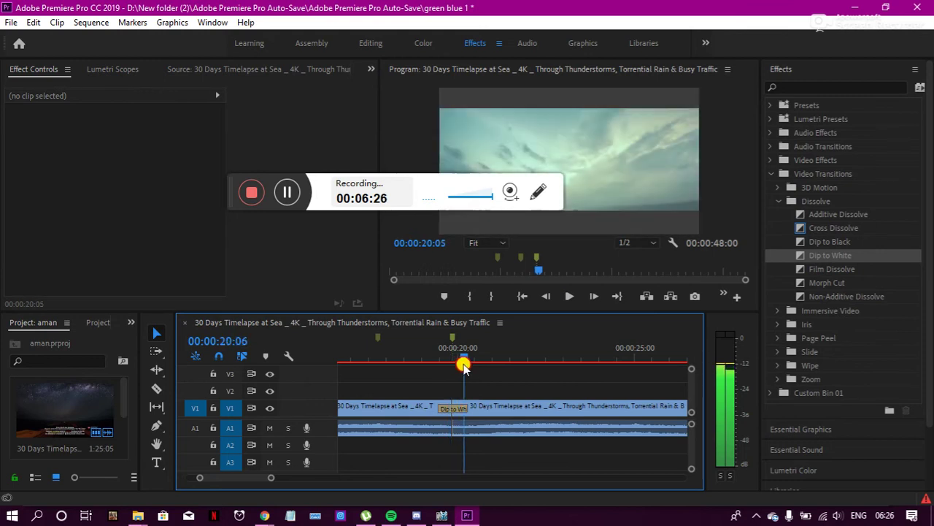
drag(468, 367, 487, 363)
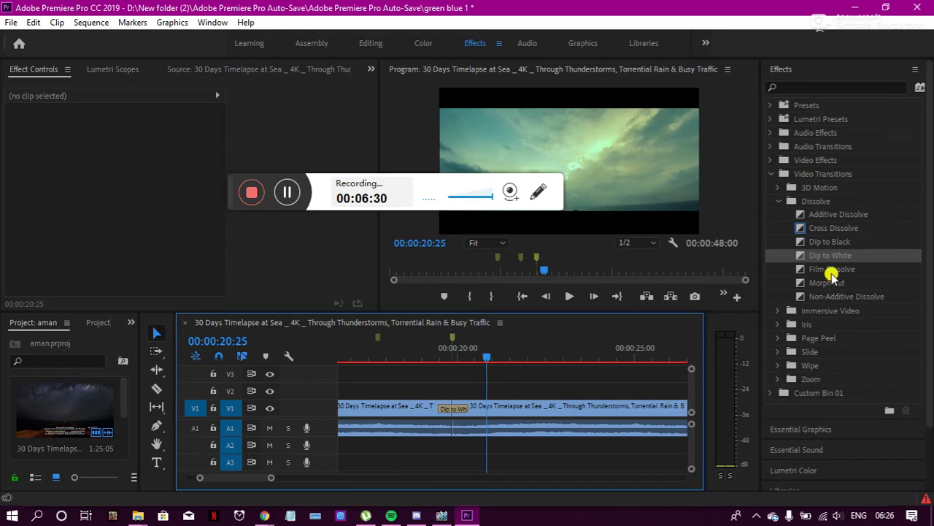
click(454, 411)
right_click(454, 411)
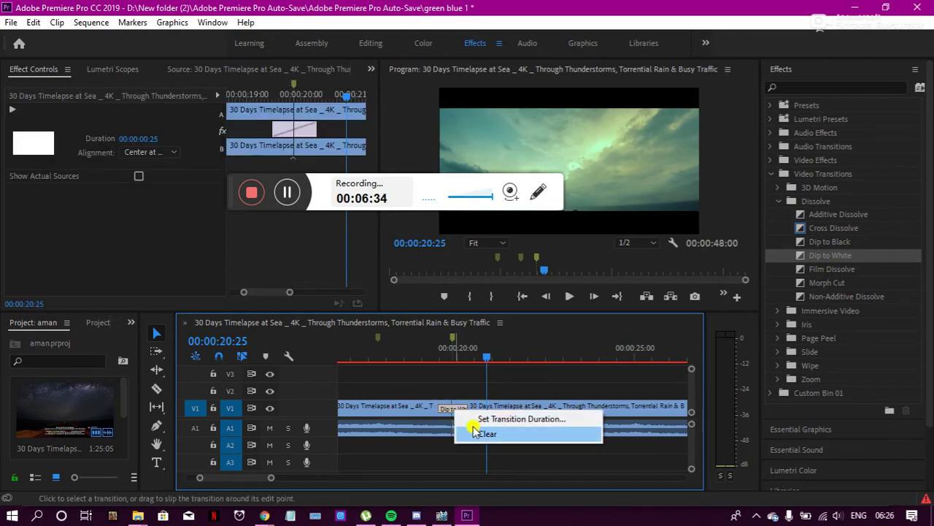
click(476, 435)
scroll(411, 374, up, 5)
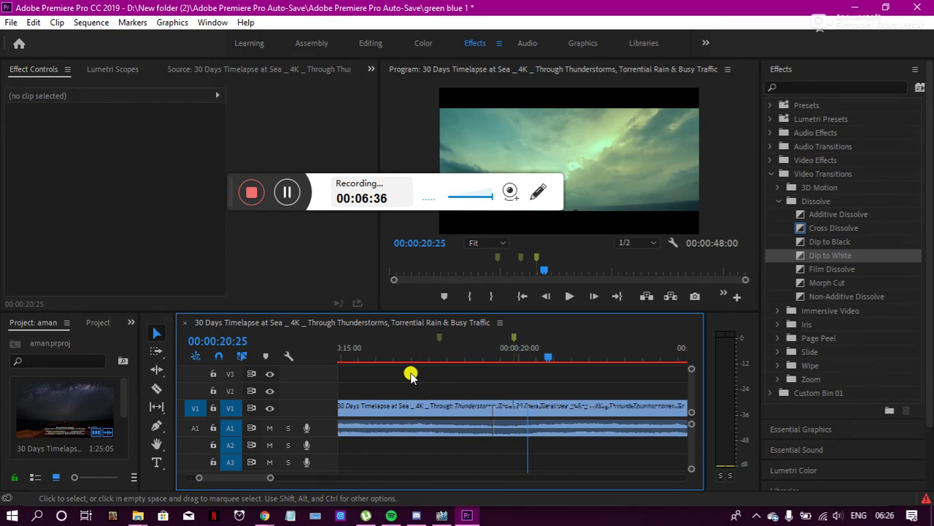
scroll(411, 374, down, 3)
scroll(409, 372, down, 2)
scroll(409, 371, down, 2)
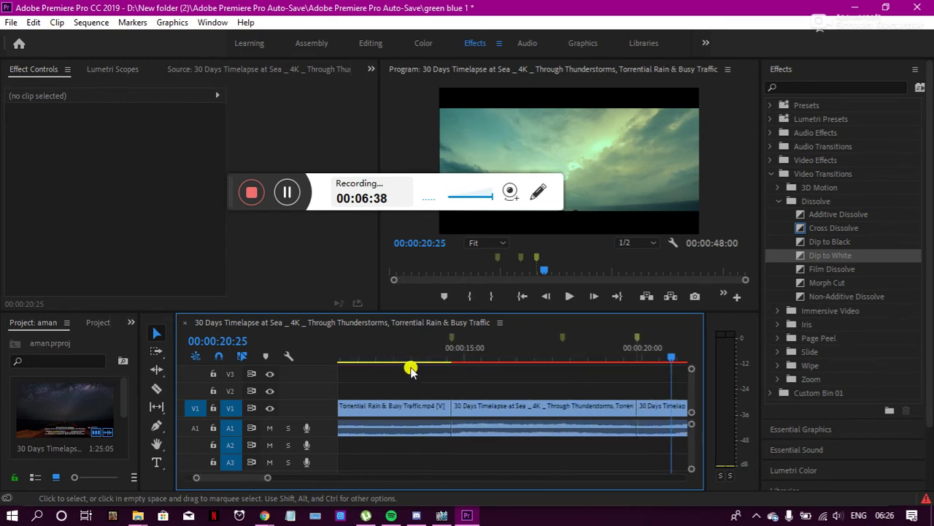
click(428, 356)
drag(427, 358, 461, 363)
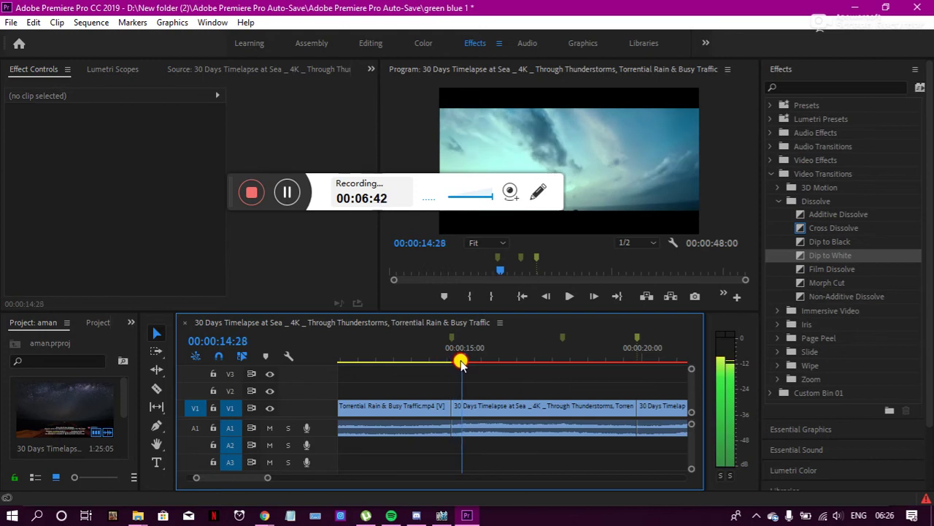
drag(460, 363, 458, 357)
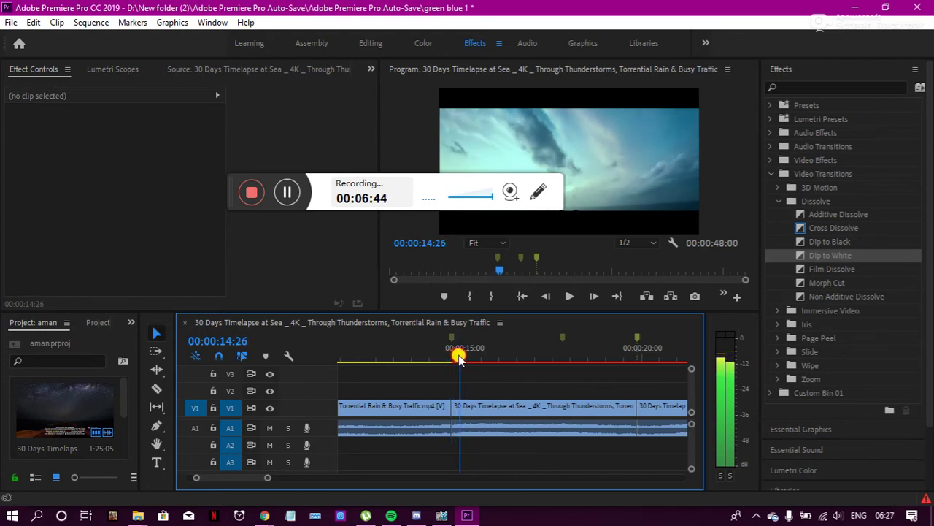
drag(458, 358, 473, 357)
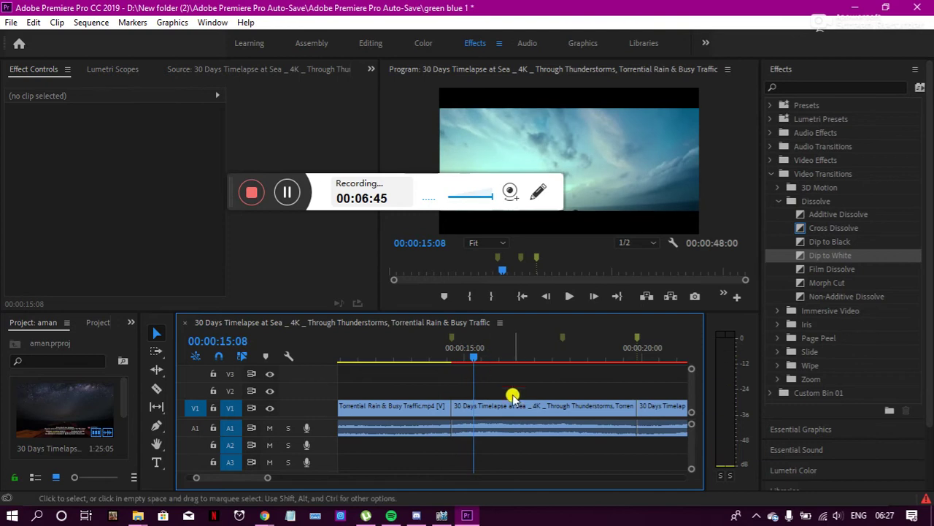
Step: Clear the short middle clip and ripple-delete the gap it leaves
click(467, 405)
right_click(520, 409)
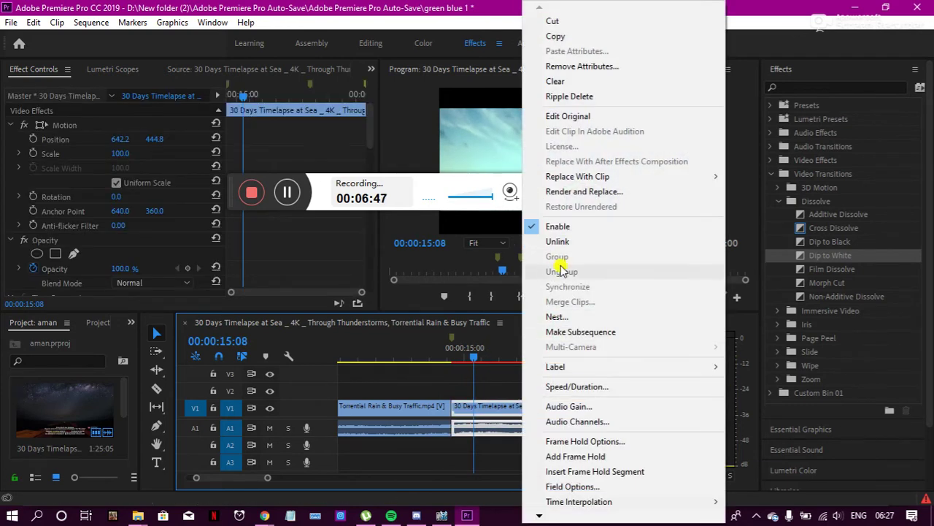
click(549, 85)
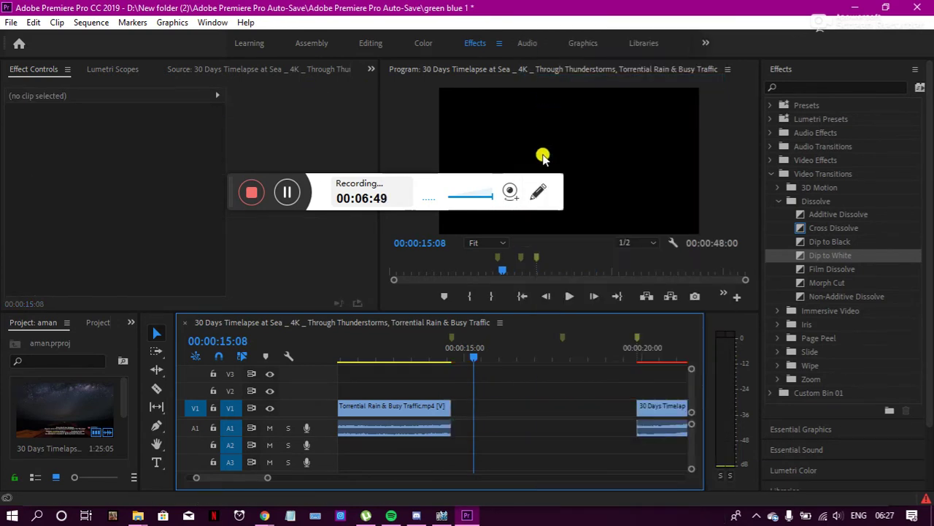
click(499, 404)
right_click(499, 407)
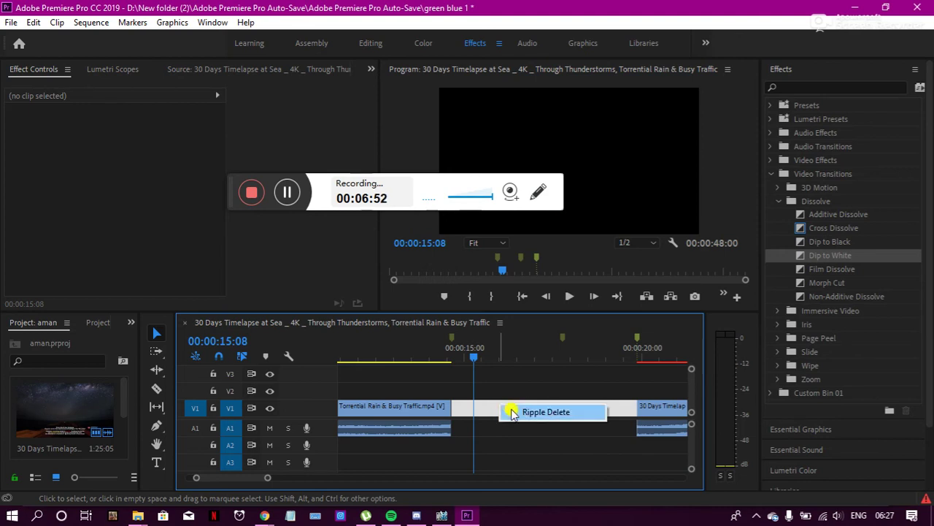
click(514, 411)
Step: Scrub across the new cut between the two remaining clips to check it
click(450, 357)
drag(450, 362, 455, 358)
drag(825, 254, 810, 256)
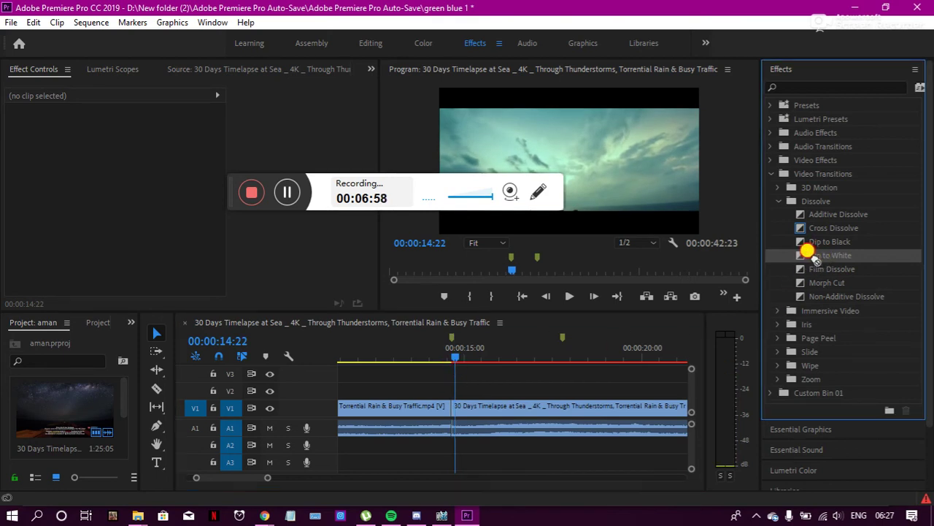
Step: Place Film Dissolve from the Dissolve group on the cut between the two clips
click(828, 215)
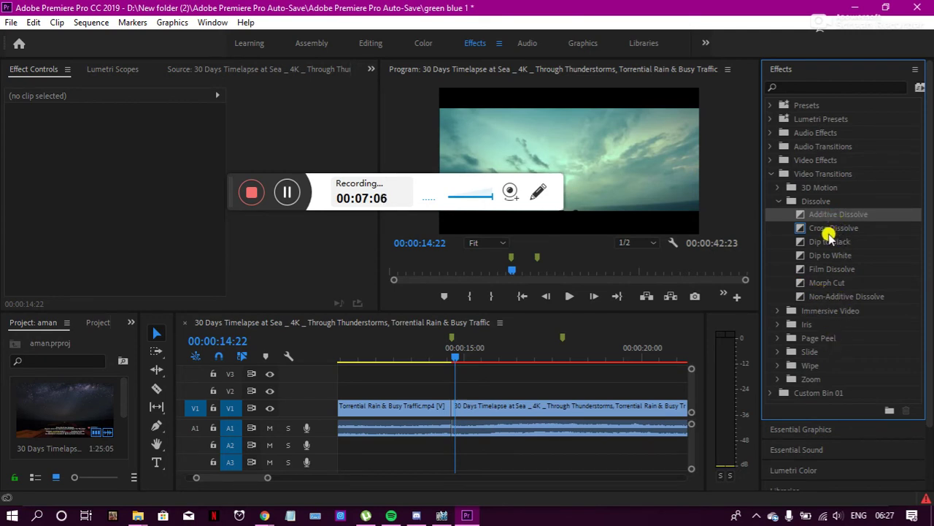
click(826, 242)
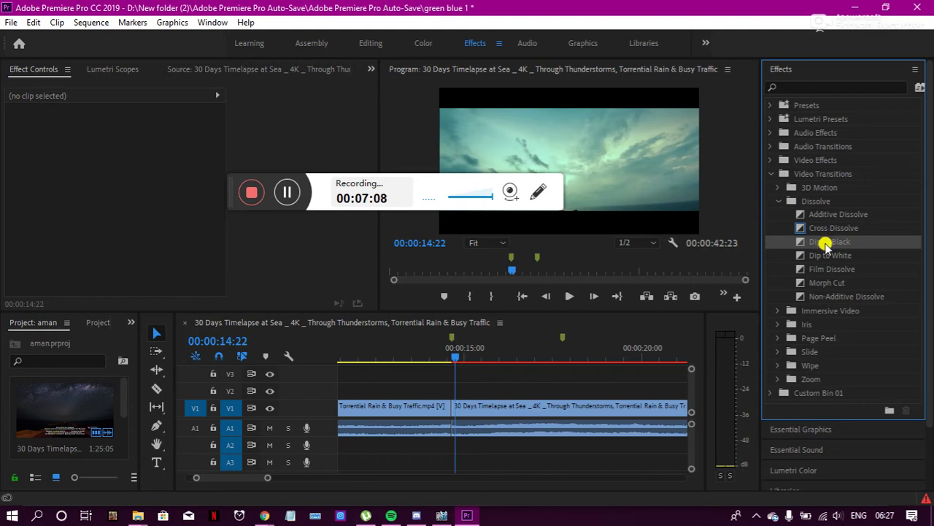
click(828, 270)
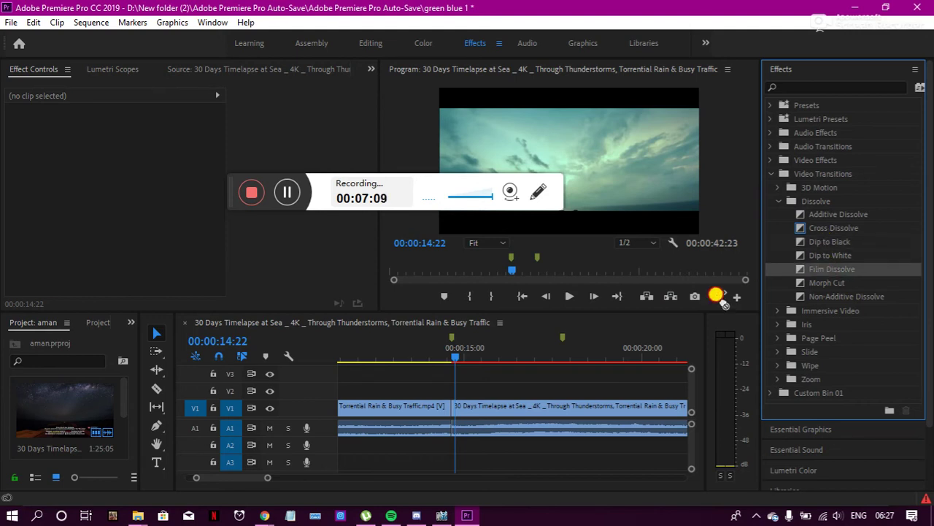
mouse_move(719, 298)
mouse_down()
mouse_move(379, 449)
mouse_move(451, 407)
mouse_up()
Step: Play the Film Dissolve from just before it, stopping at 00:00:21:00
click(418, 358)
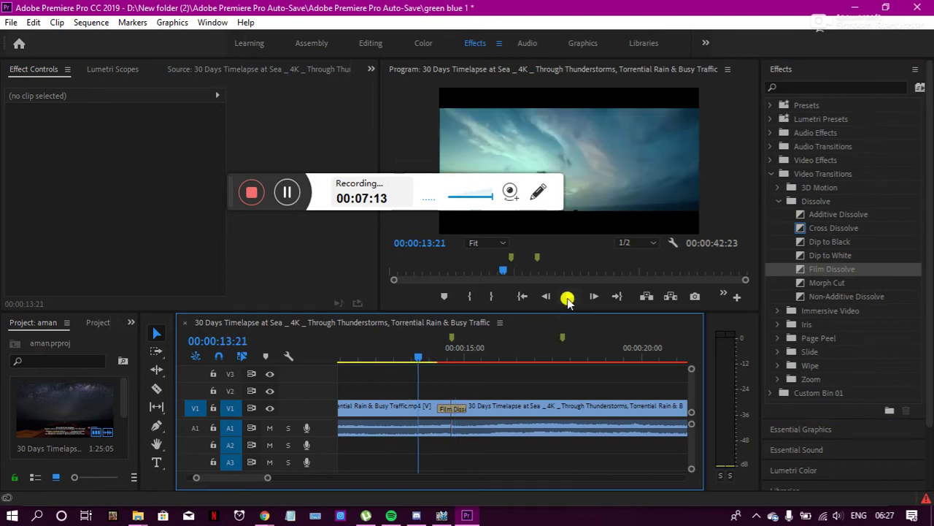
click(567, 297)
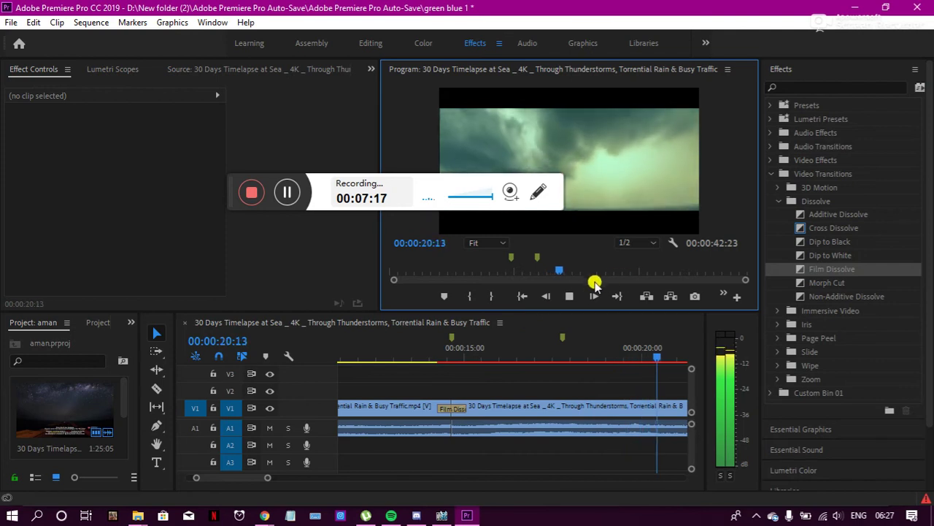
click(569, 296)
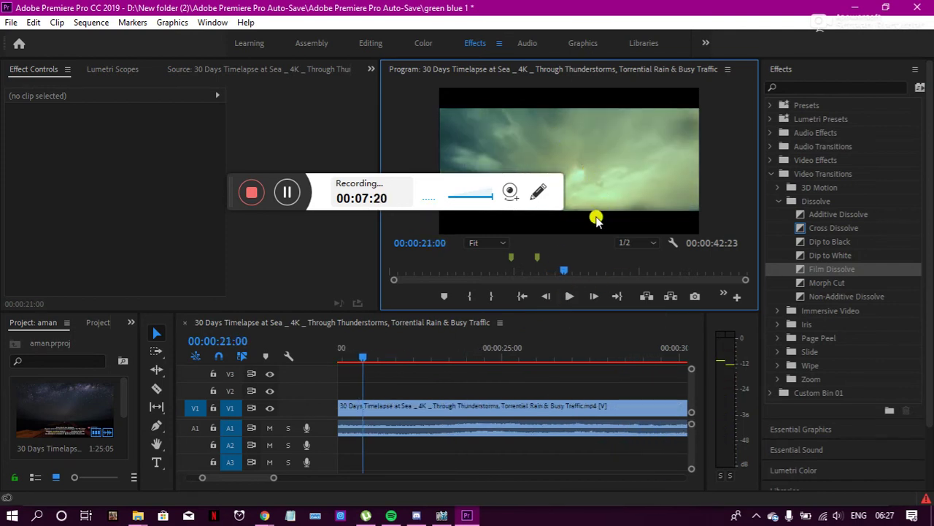
drag(365, 363, 362, 359)
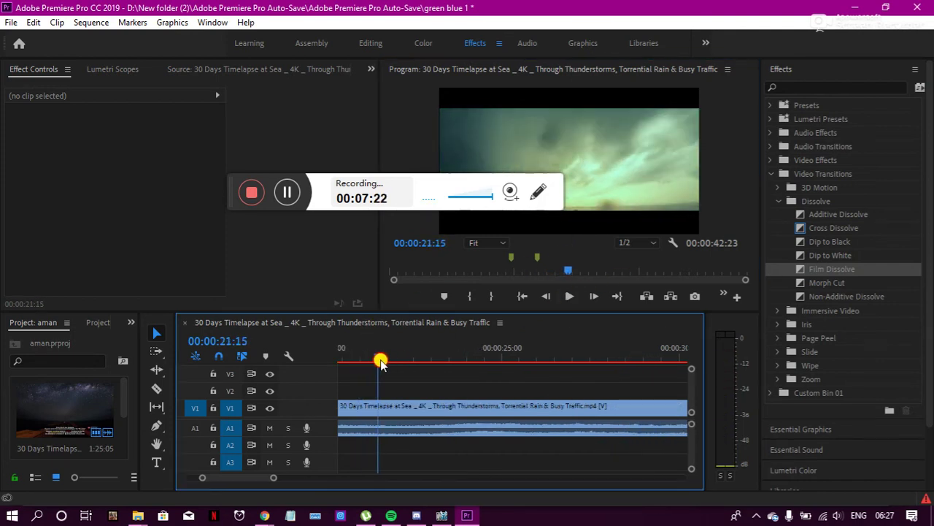
Step: Switch to the Graphics layout and razor the clip at 00:00:21:16
click(371, 43)
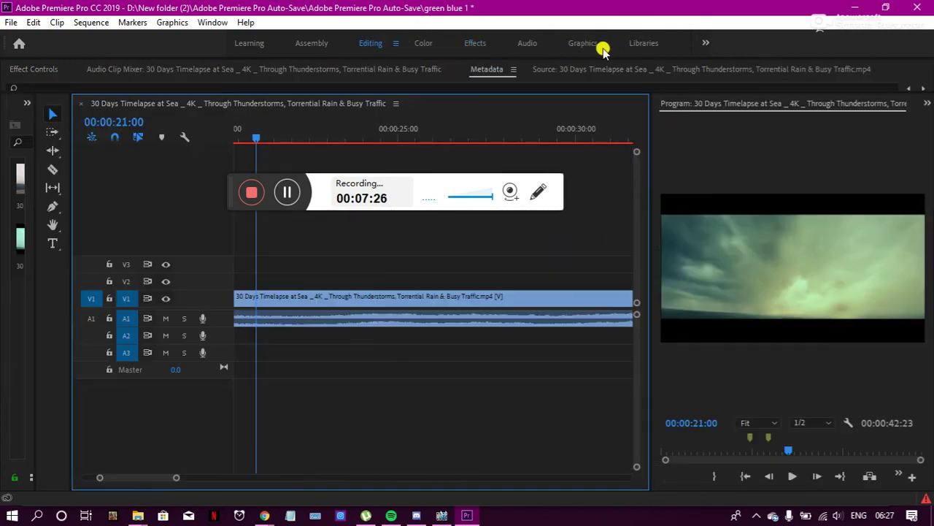
click(584, 43)
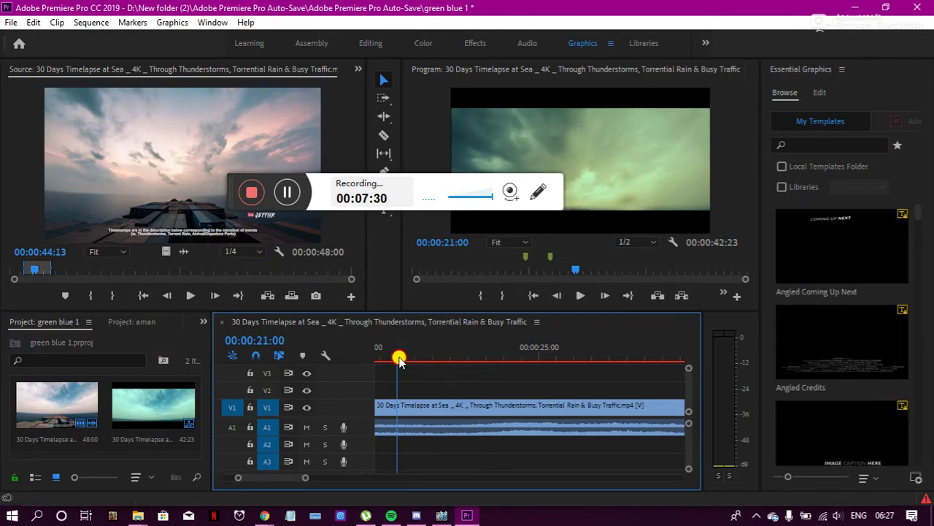
drag(399, 361, 418, 357)
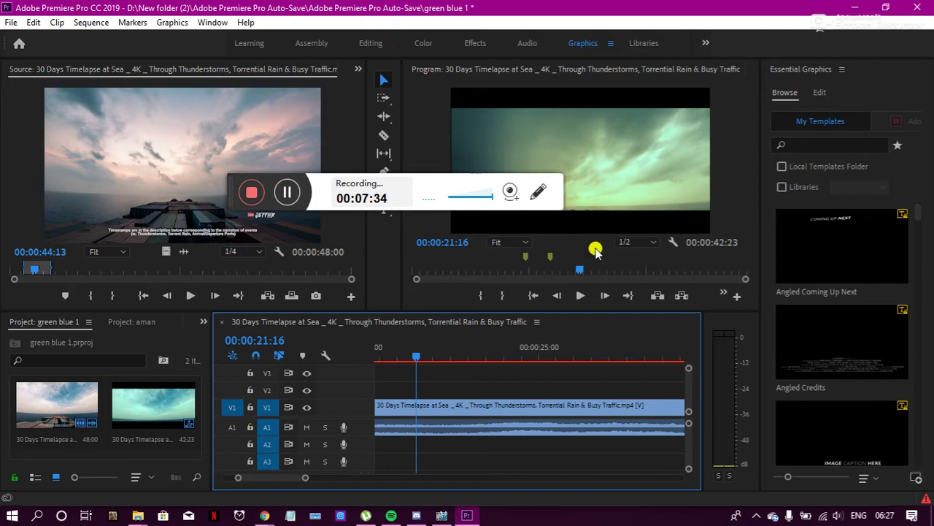
click(383, 135)
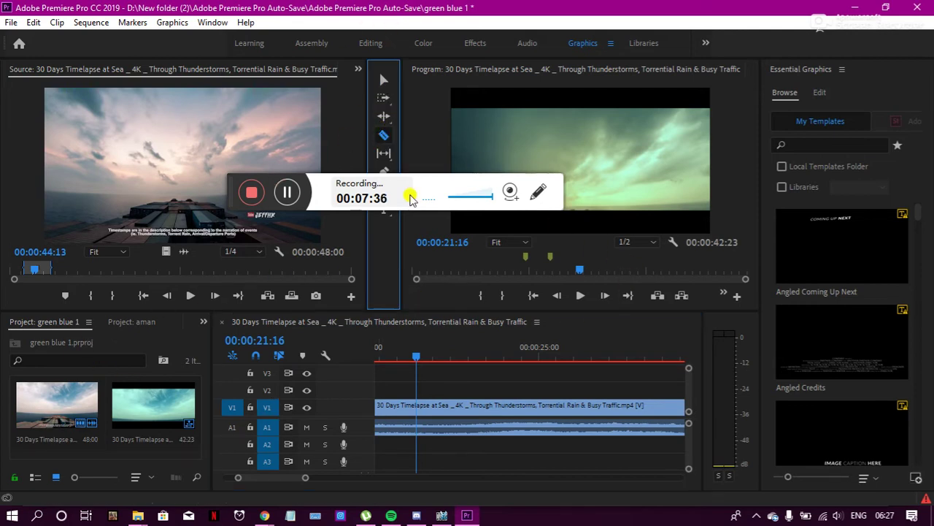
click(416, 404)
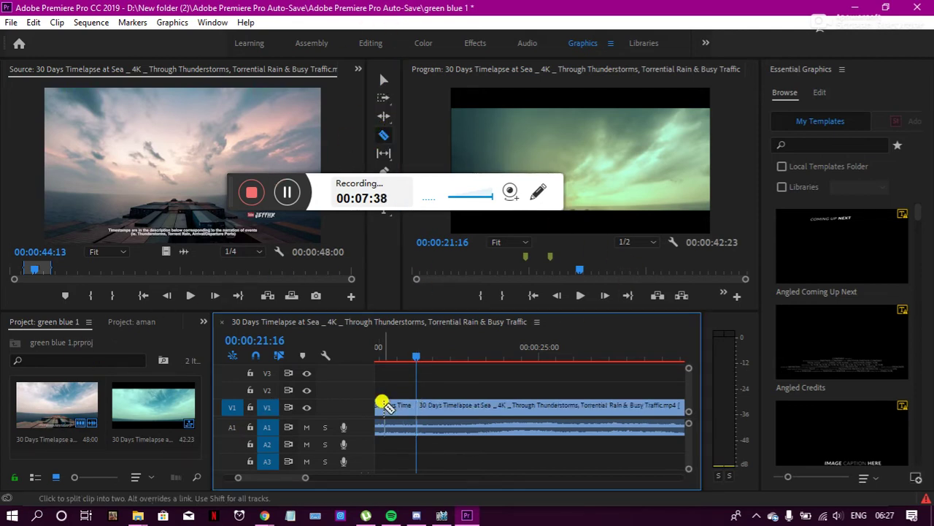
Step: Razor the clip again at 00:00:18:09
drag(418, 352, 399, 360)
scroll(399, 360, down, 1)
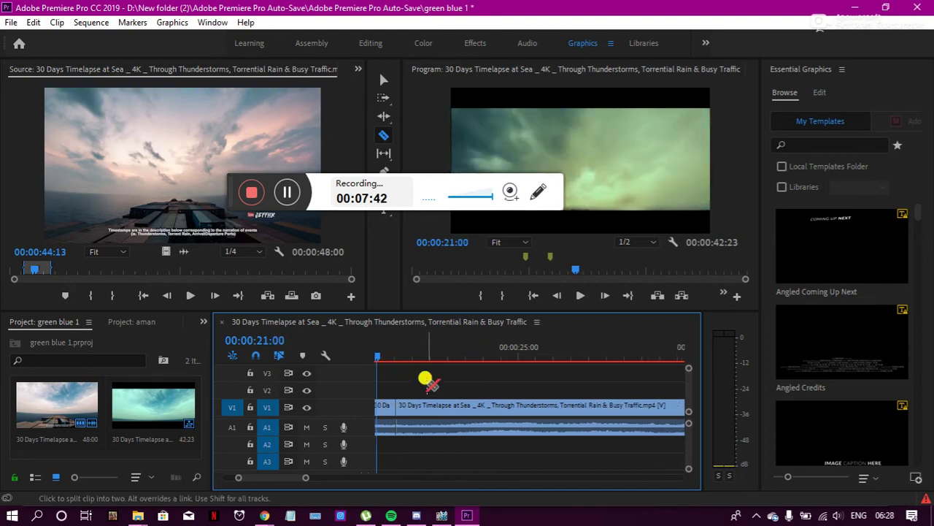
click(384, 80)
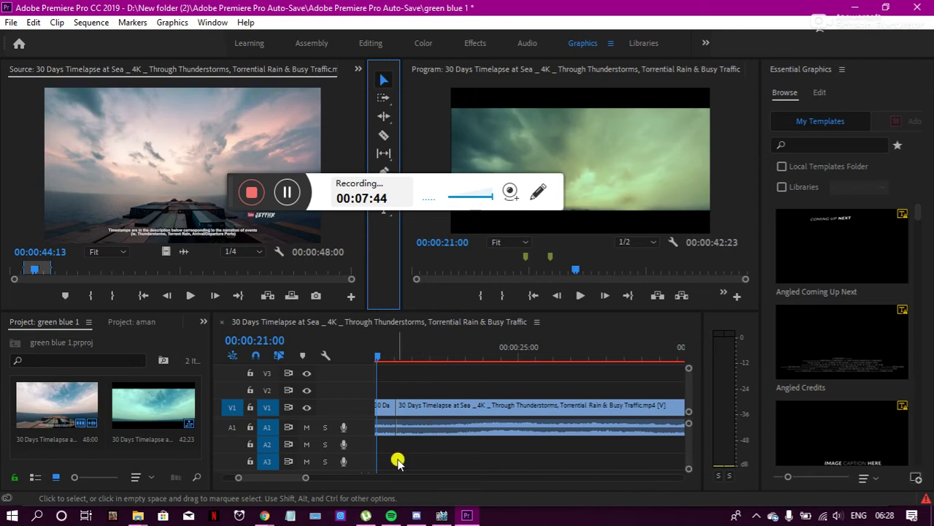
drag(297, 478, 293, 480)
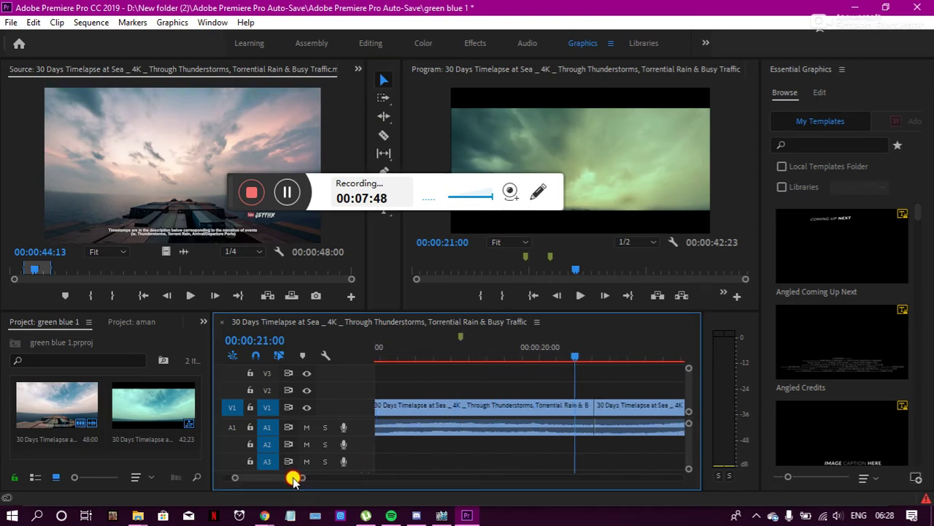
click(480, 355)
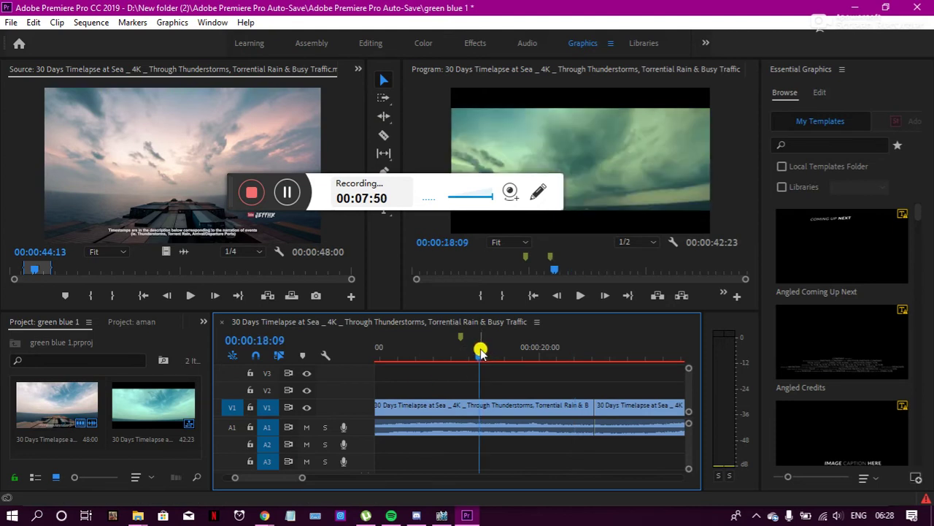
click(388, 97)
click(385, 137)
click(480, 404)
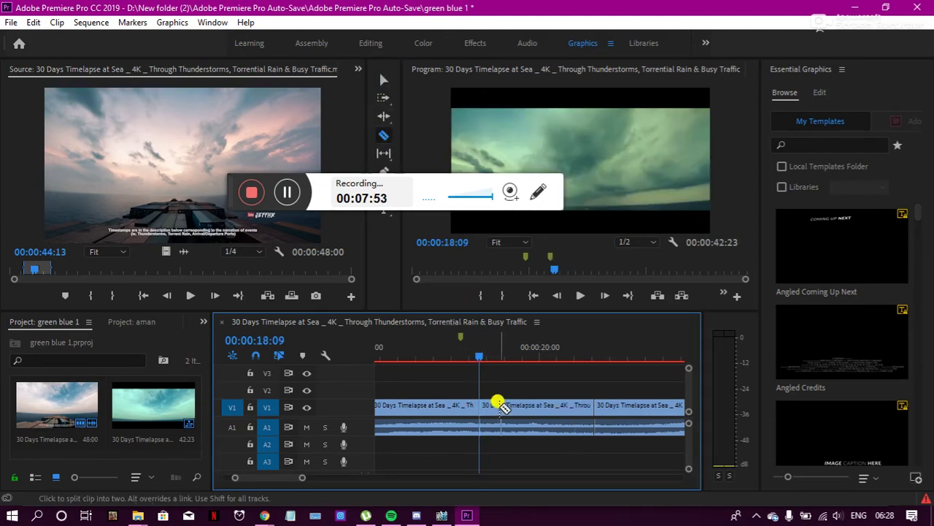
Step: Ripple-delete the 18:09–21:16 piece and play across the new cut
right_click(505, 404)
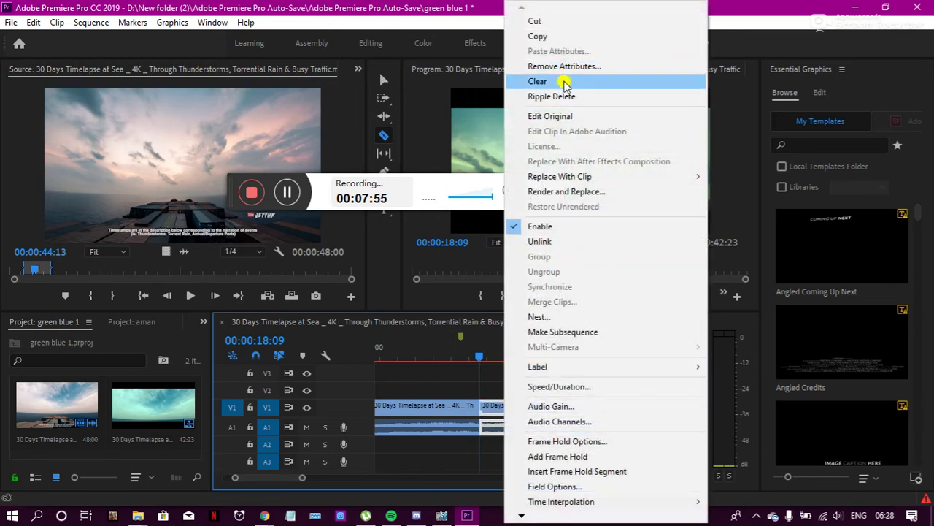
click(555, 97)
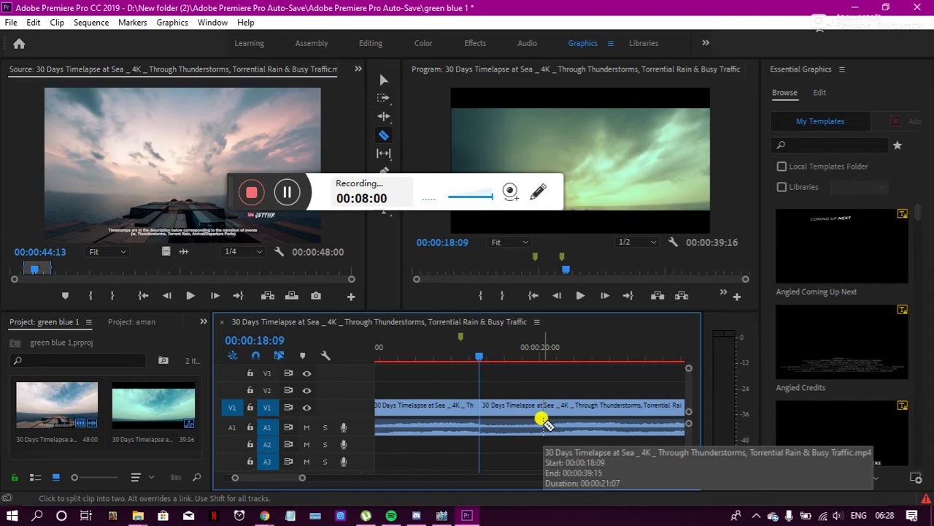
click(452, 353)
click(581, 295)
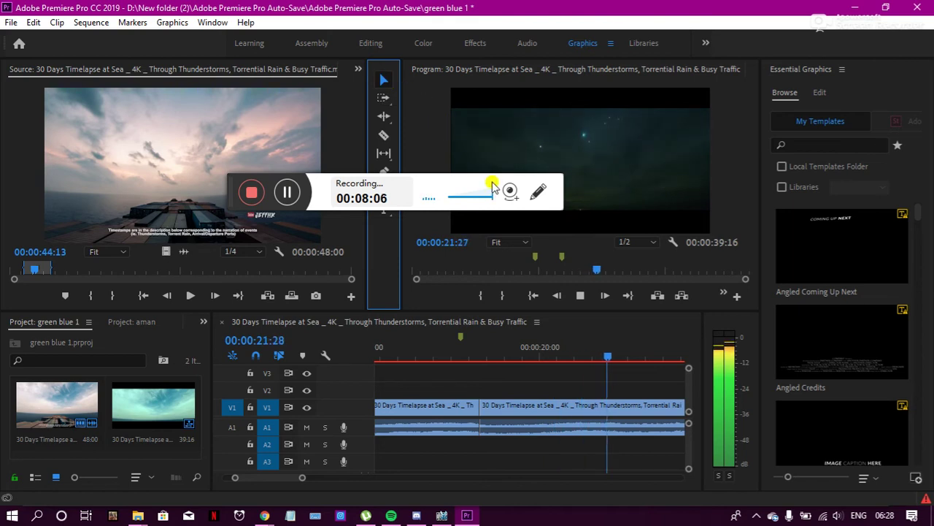
Step: Maximize the Program monitor and play the whole sequence from the start
click(367, 45)
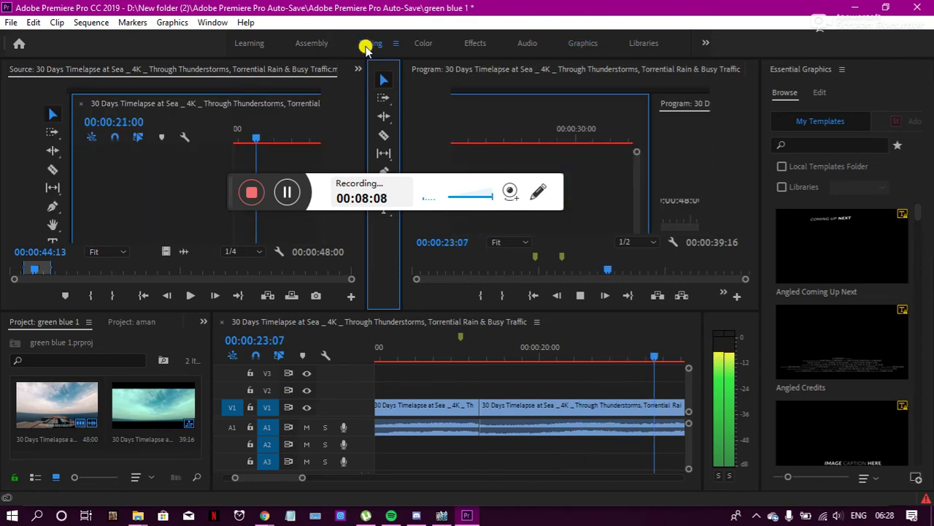
click(827, 273)
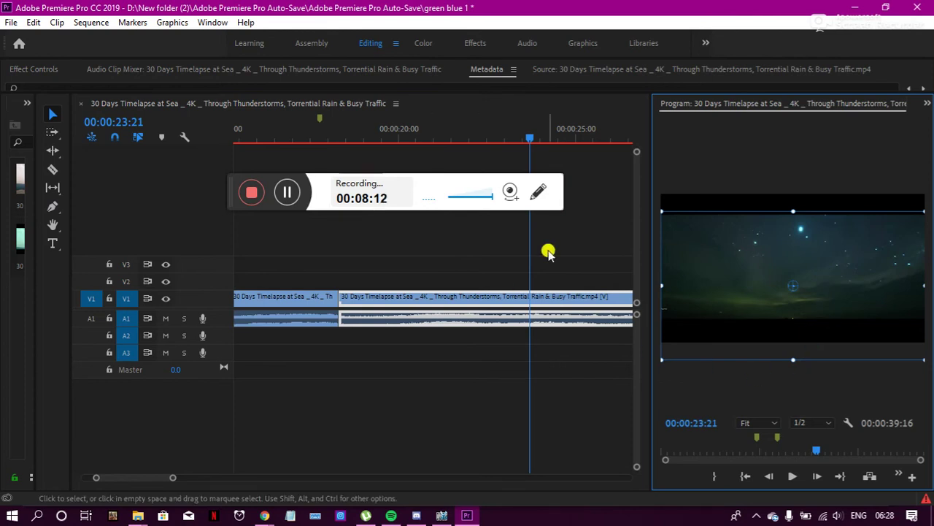
double_click(742, 104)
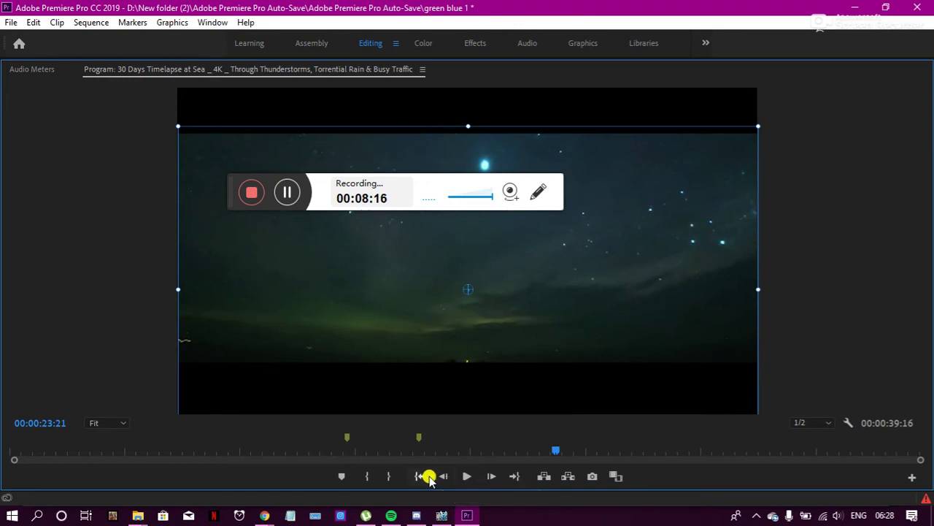
click(422, 475)
click(470, 476)
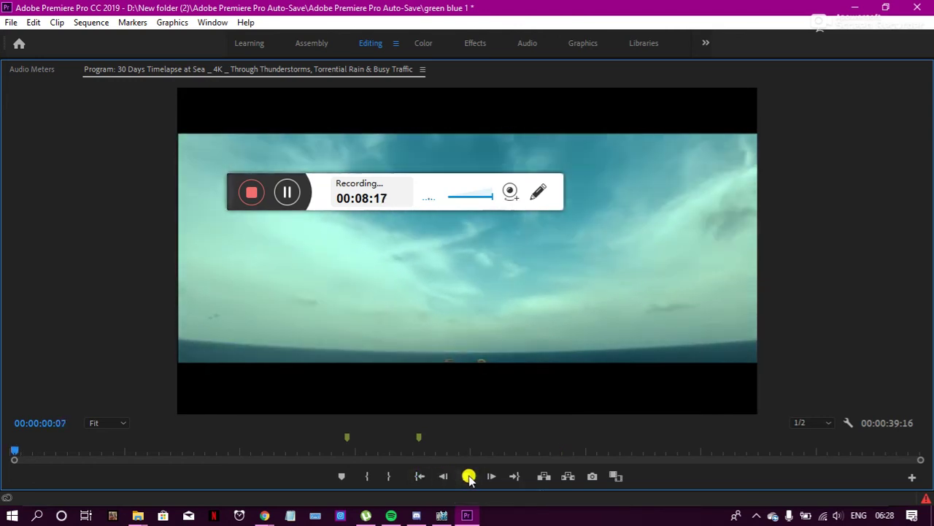
mouse_move(235, 179)
mouse_down()
mouse_move(196, 173)
mouse_move(86, 88)
mouse_up()
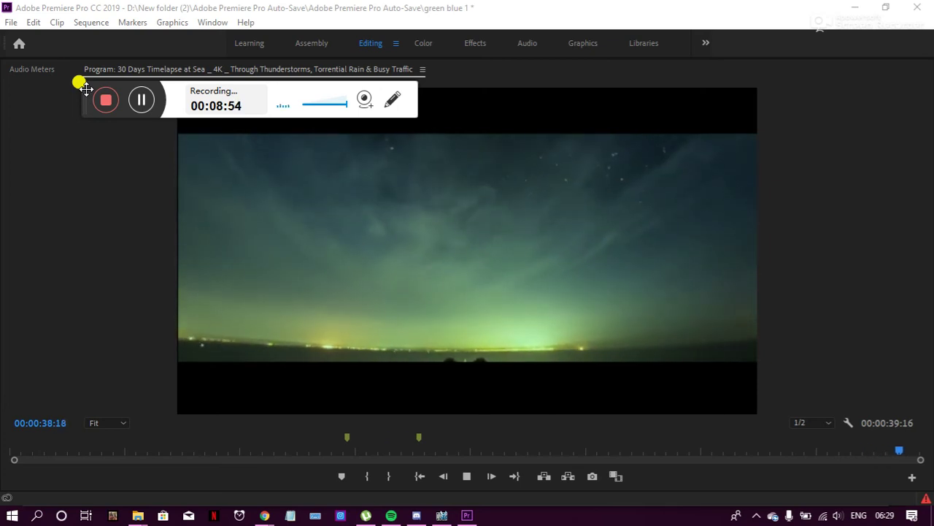
Step: Scrub the aurora footage to 00:00:35:08 and restore the normal editing layout
click(466, 476)
click(789, 453)
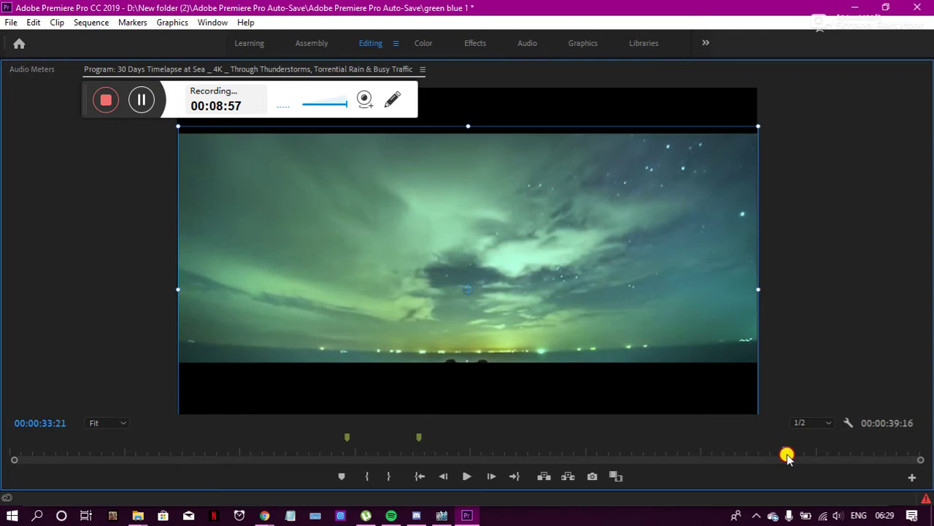
drag(787, 454, 778, 454)
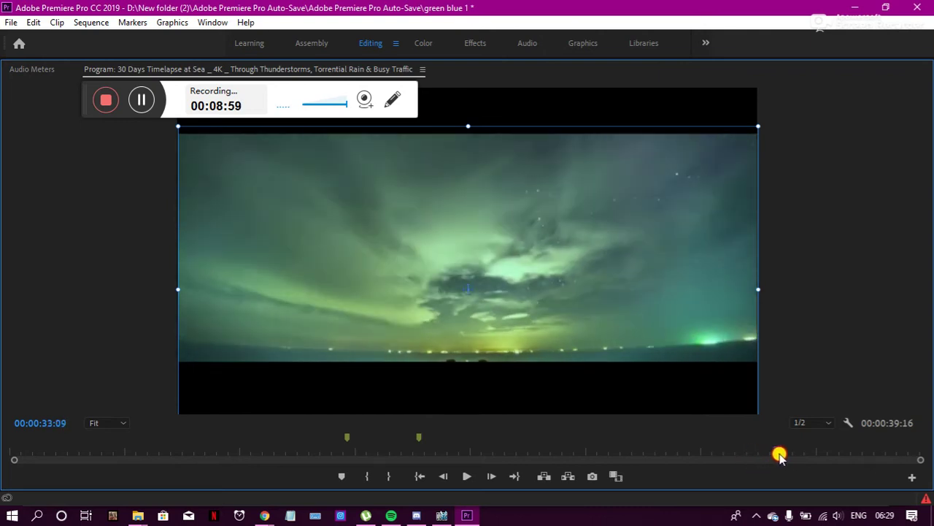
drag(779, 454, 823, 454)
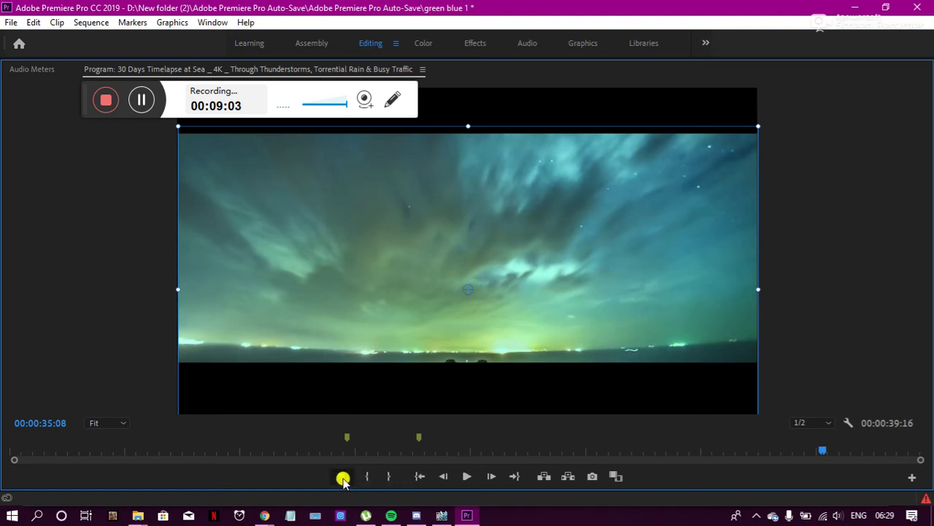
double_click(377, 71)
click(52, 169)
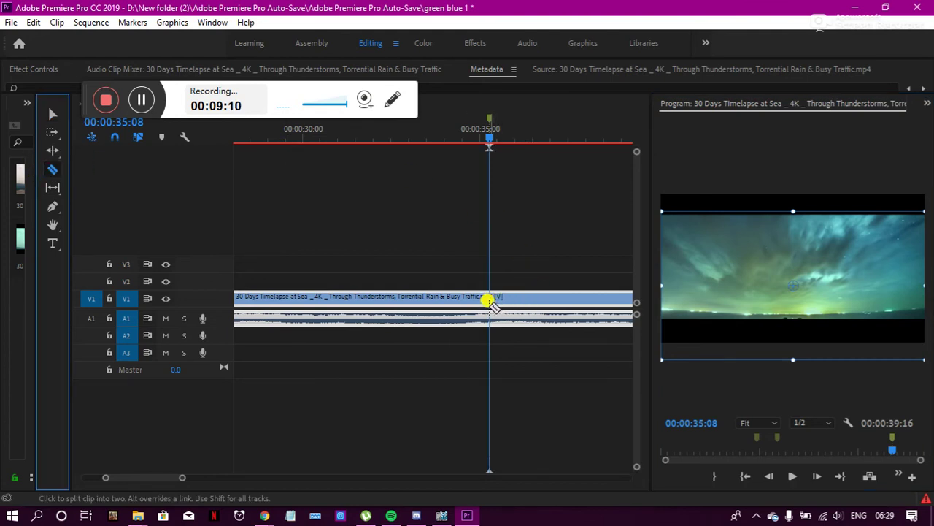
Step: Razor the clip at 00:00:35:08 and clear the tail piece so the sequence ends there
click(489, 299)
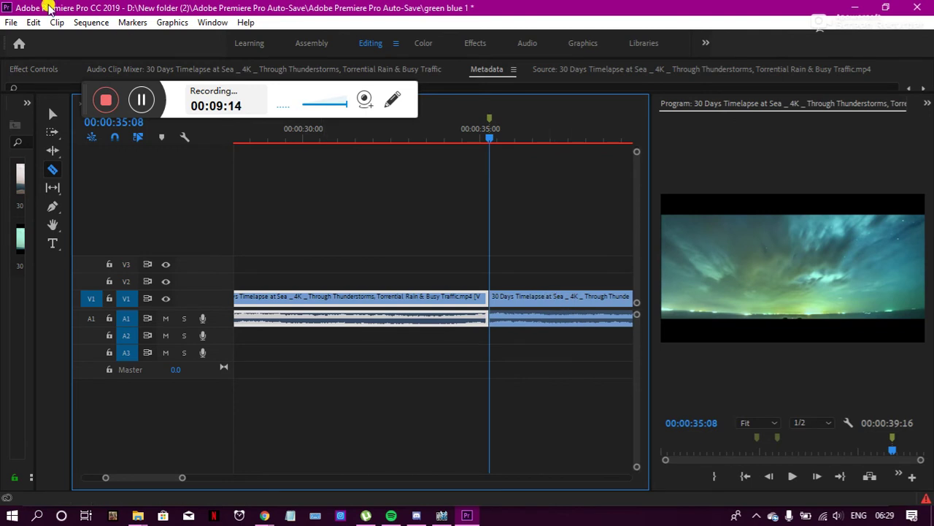
click(53, 114)
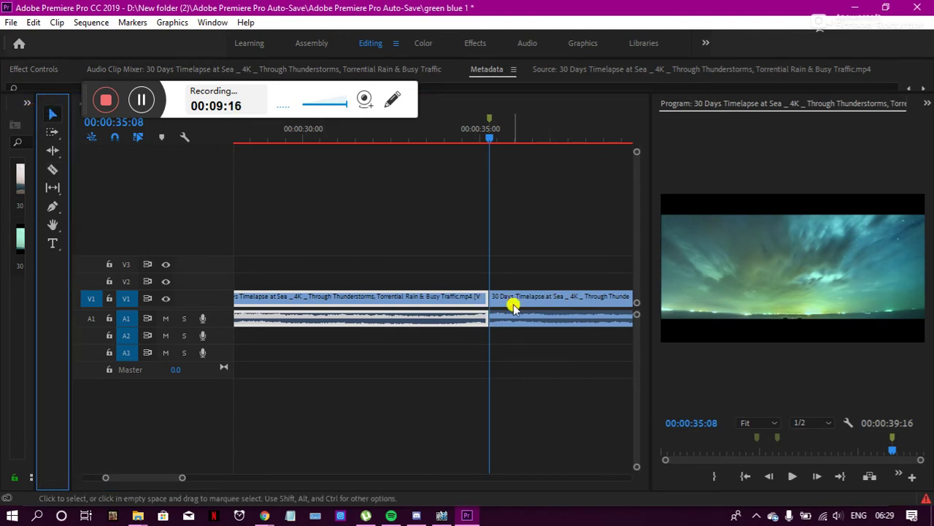
right_click(514, 307)
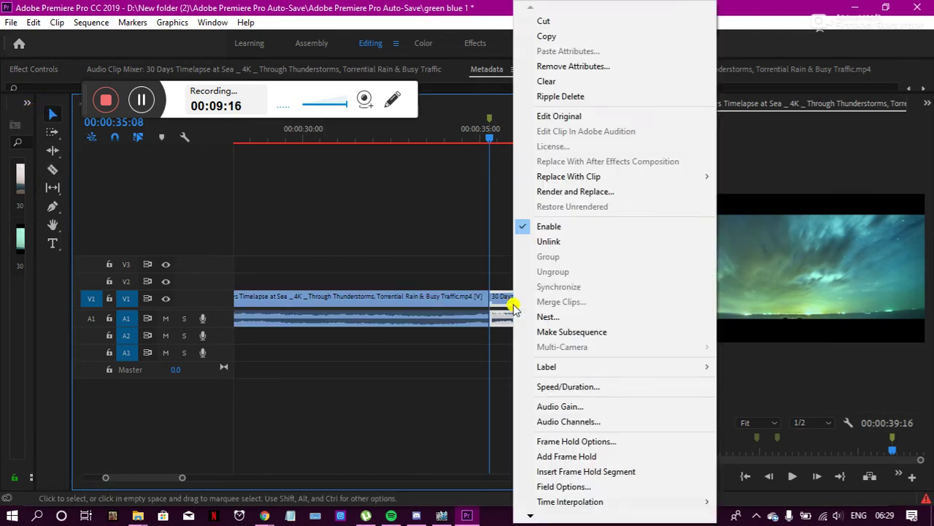
click(558, 81)
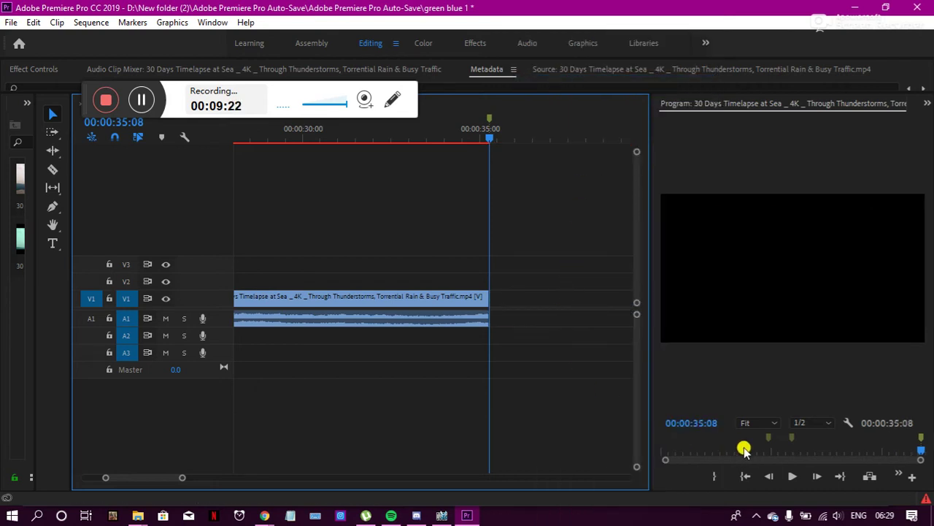
click(11, 22)
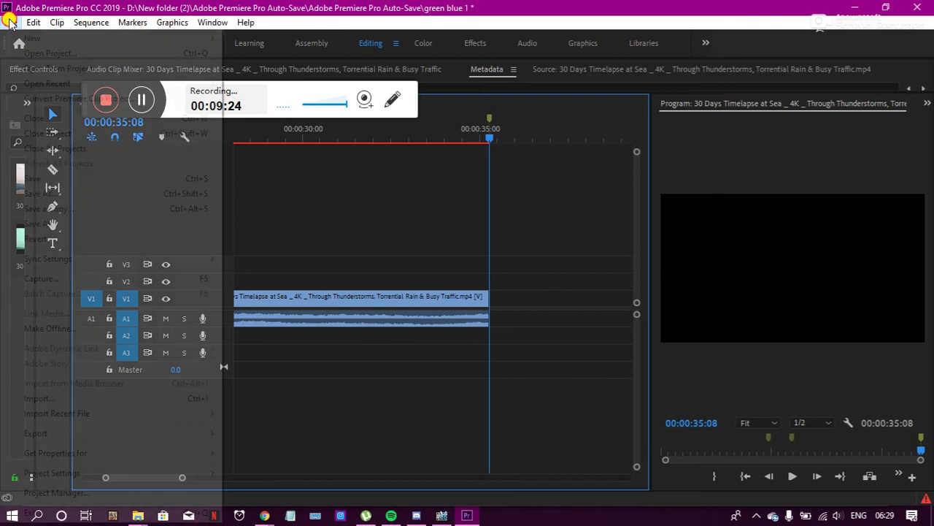
Step: Inspect the clip's Lumetri grade (Temperature -52.5, Tint -56.4) in the Color workspace, then open the project bin options
click(411, 200)
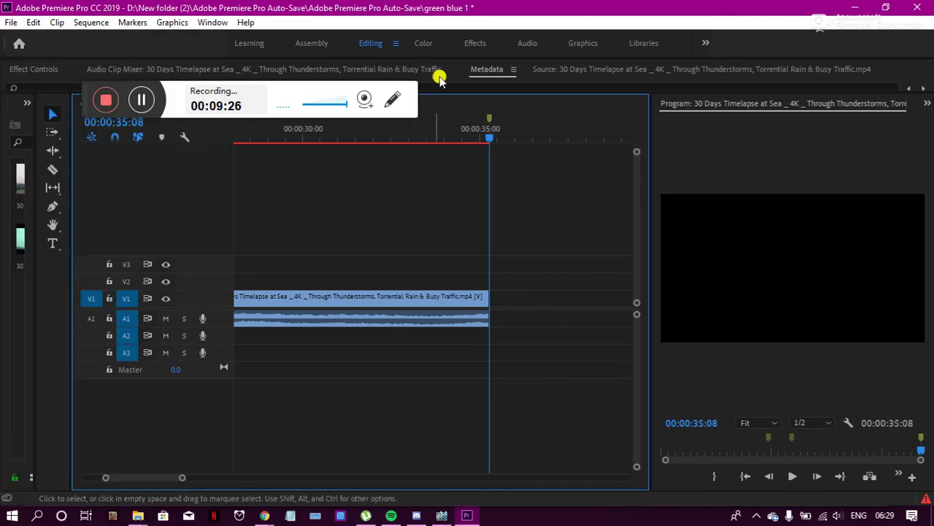
click(427, 44)
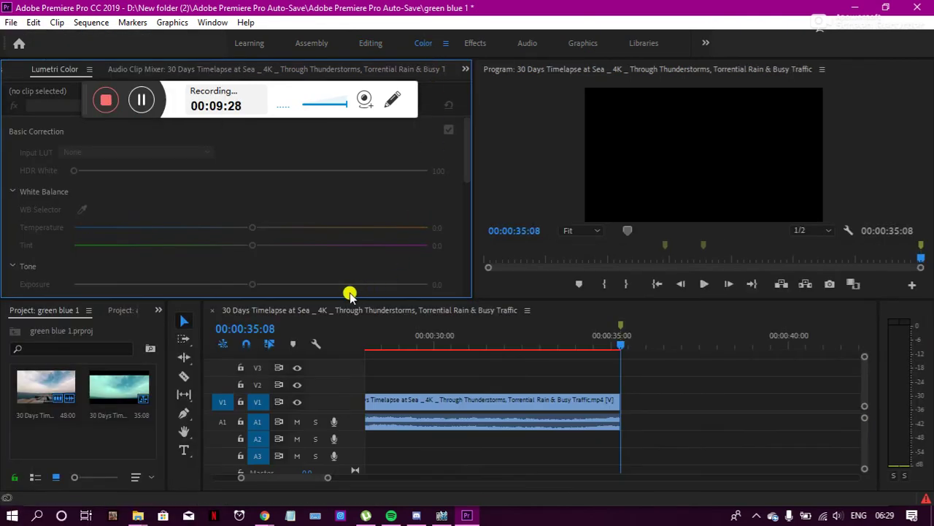
click(419, 400)
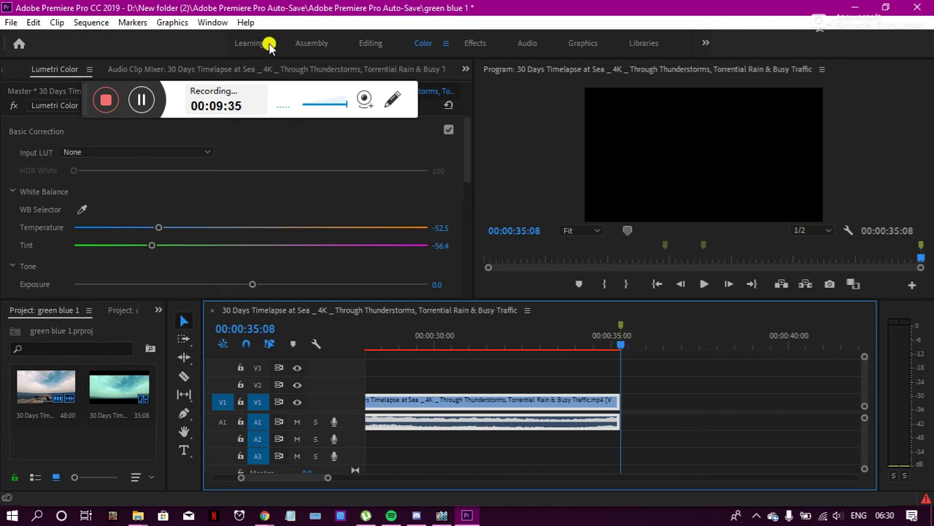
right_click(167, 347)
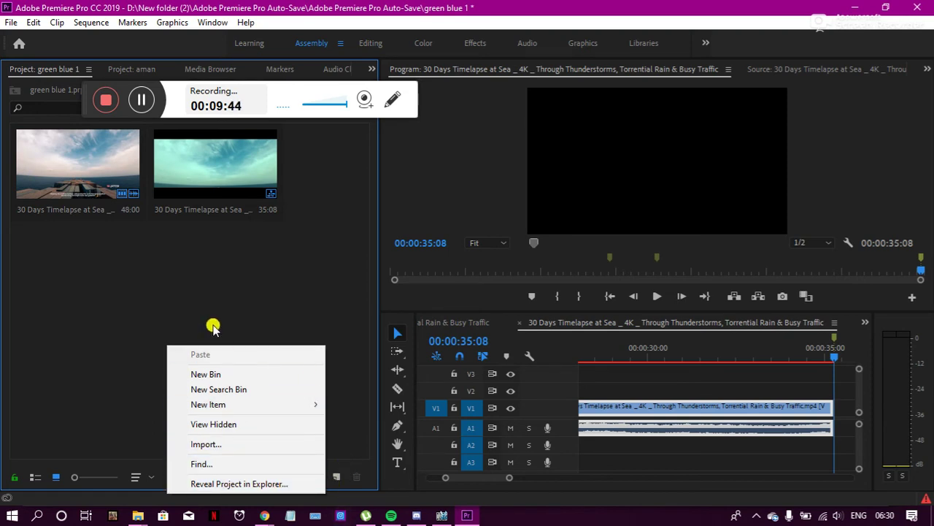
Step: Load the first sea timelapse into the Source monitor and skim it to 00:01:05:23
click(213, 328)
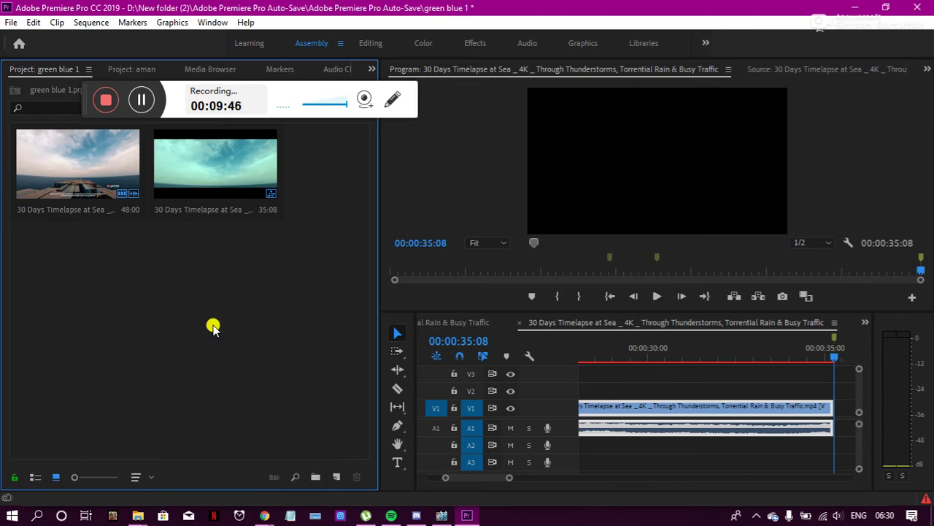
double_click(92, 159)
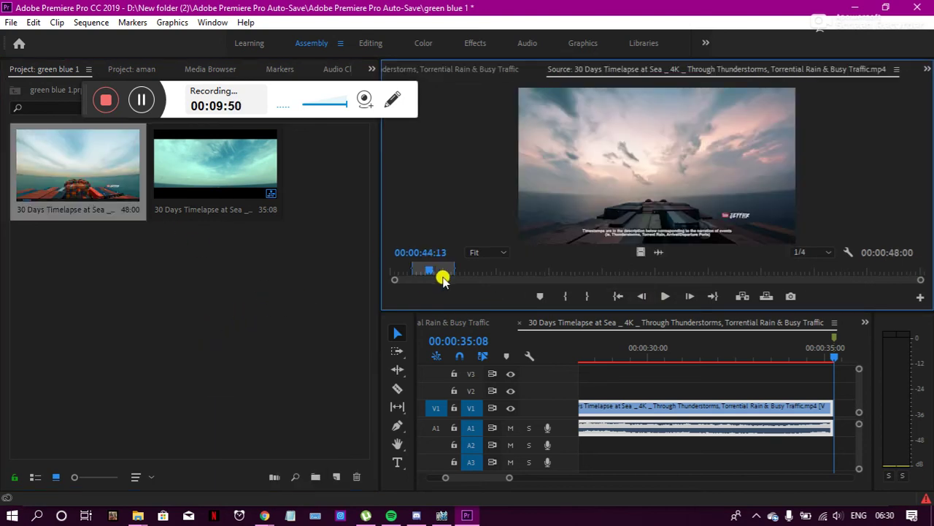
drag(428, 272, 441, 272)
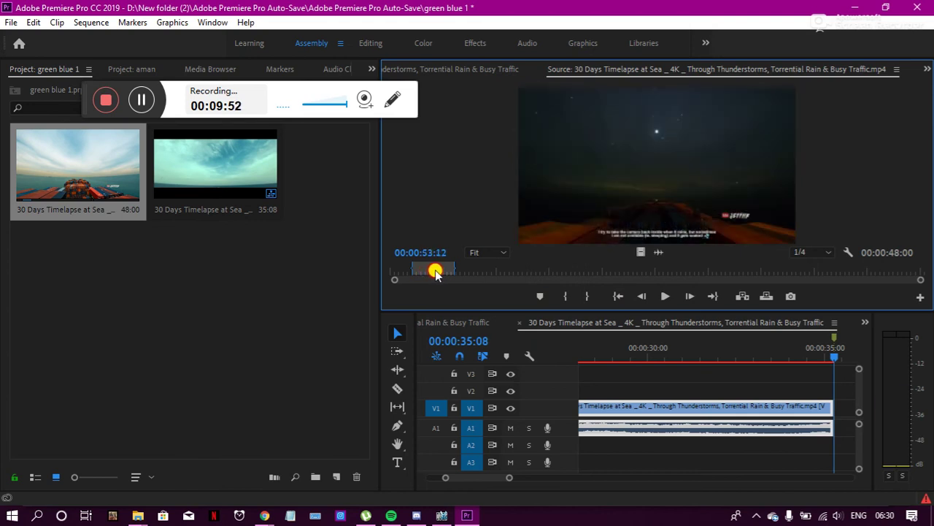
drag(440, 272, 448, 274)
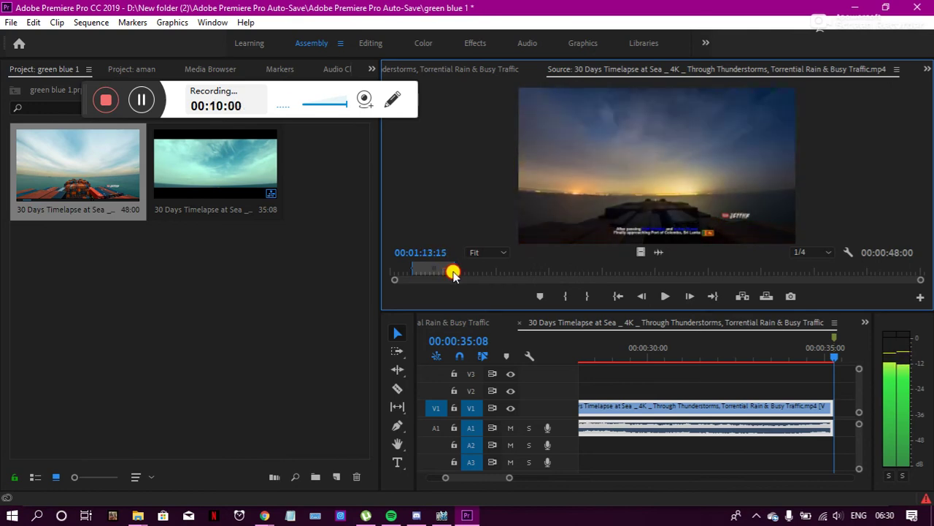
drag(452, 274, 445, 274)
click(578, 41)
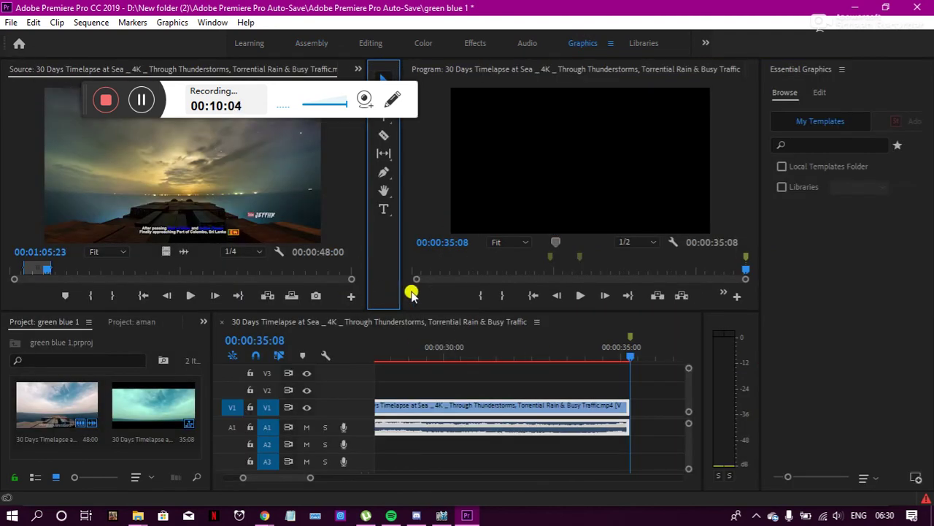
Step: Play the source clip around 00:00:57:19, play the sequence, then park it at 00:00:28:05
mouse_move(625, 359)
mouse_down()
mouse_move(403, 355)
mouse_move(609, 375)
mouse_move(581, 365)
mouse_up()
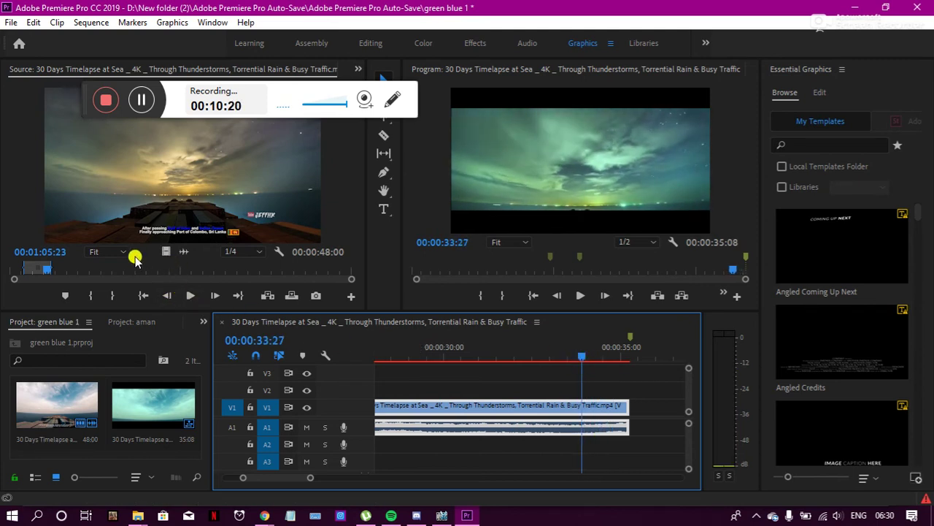
click(45, 272)
key(space)
drag(46, 271, 44, 273)
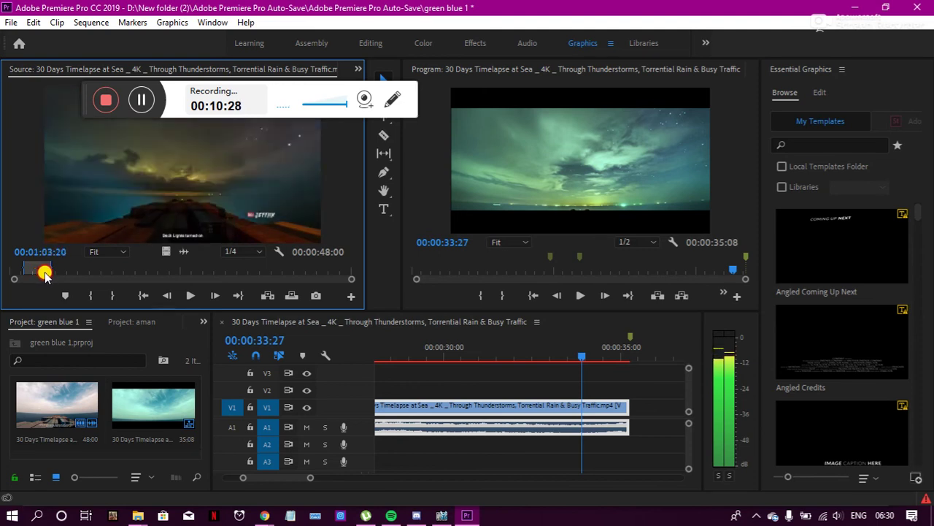
drag(44, 273, 46, 275)
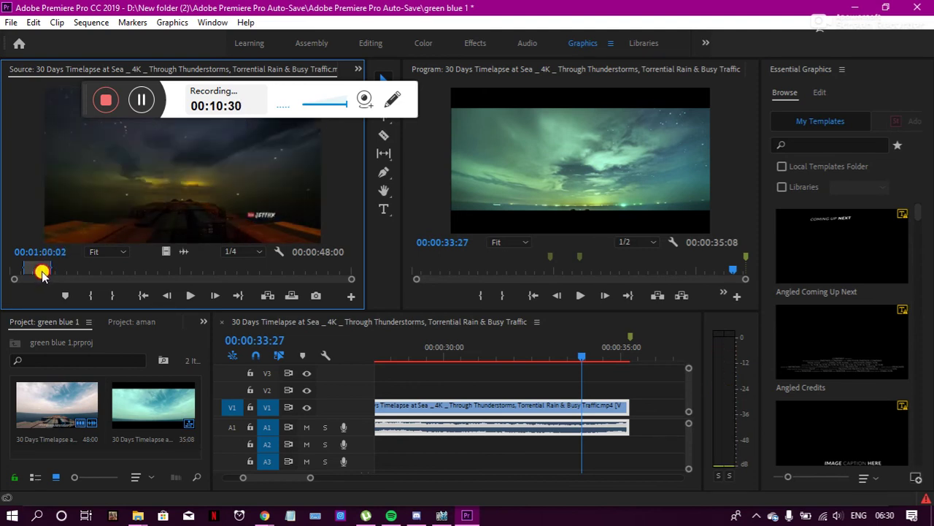
click(183, 296)
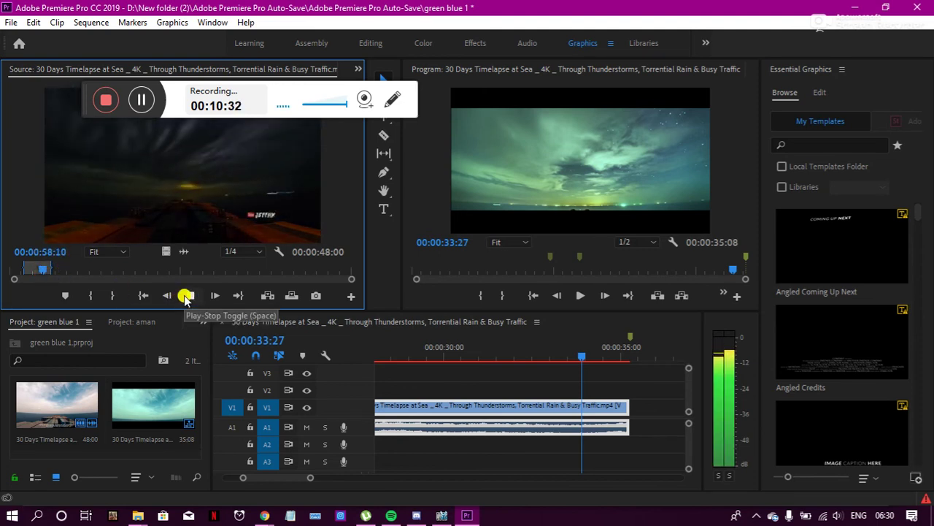
click(582, 297)
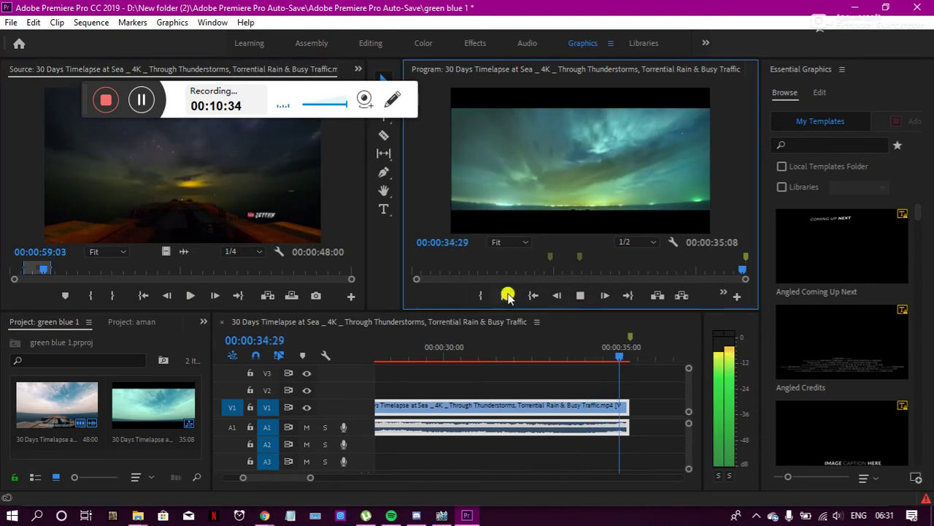
click(378, 357)
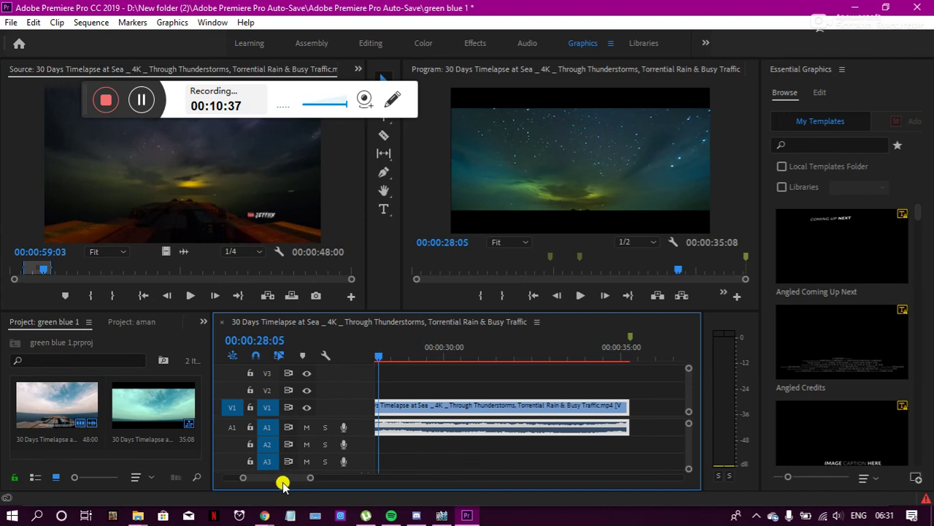
Step: Play the source sea timelapse from 00:00:49:07 to 00:01:12:19, with the sequence at 00:00:03:04
drag(257, 480, 229, 480)
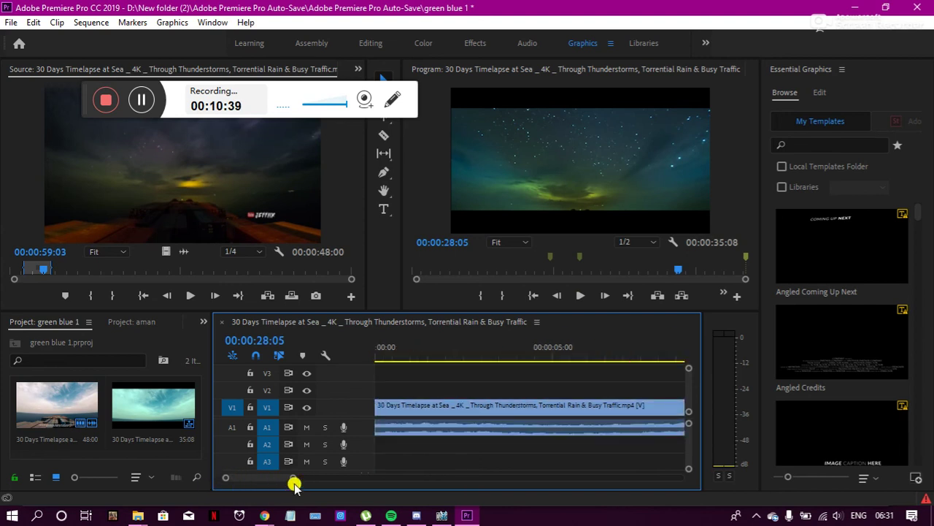
drag(290, 478, 393, 478)
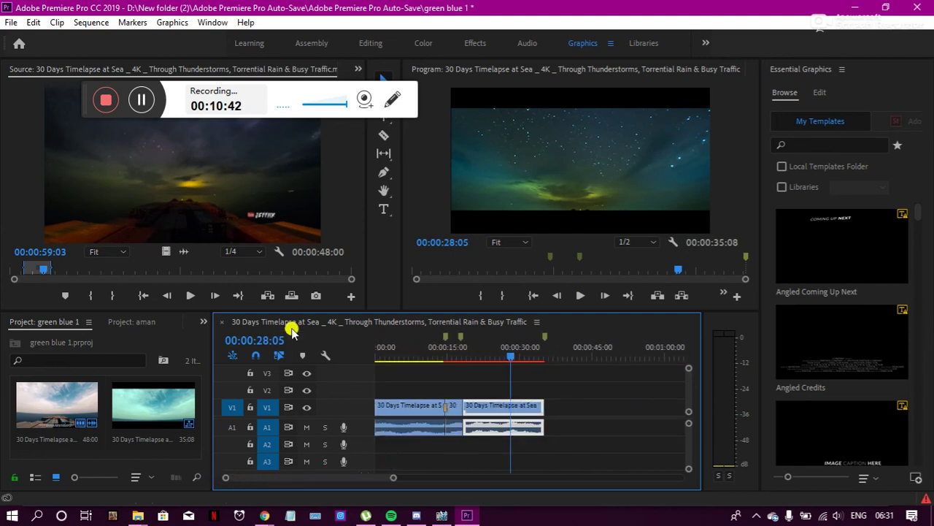
click(38, 274)
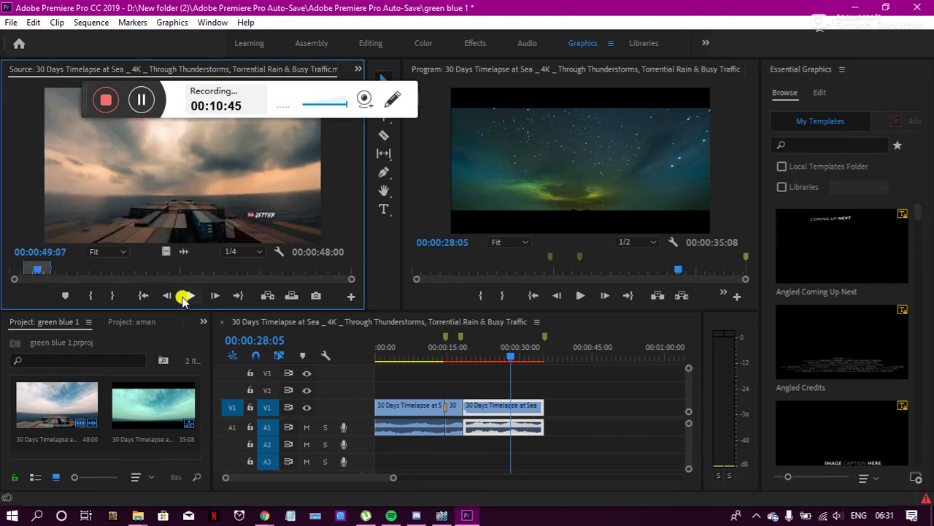
click(184, 296)
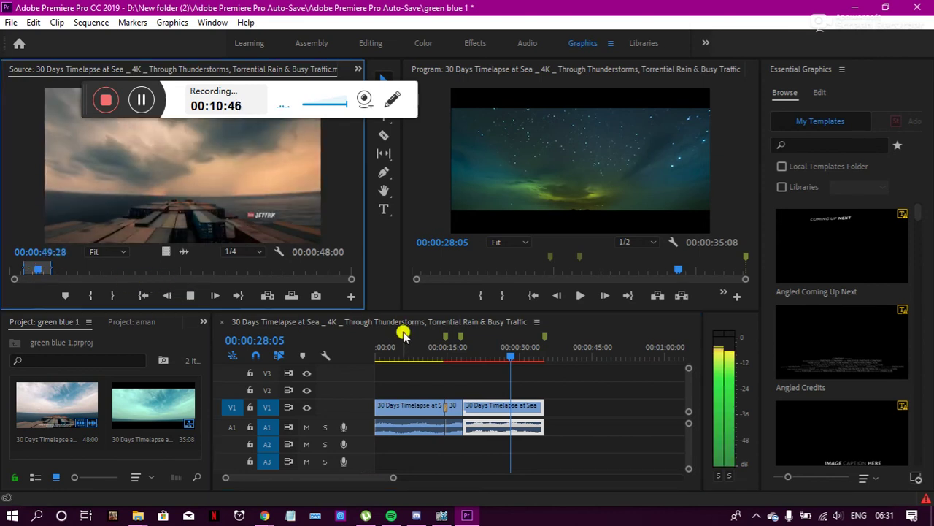
click(392, 356)
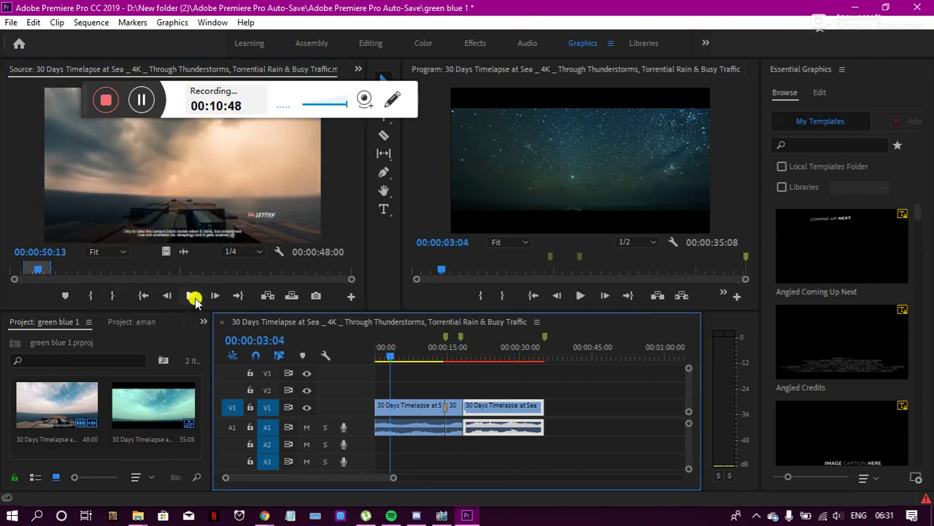
click(192, 296)
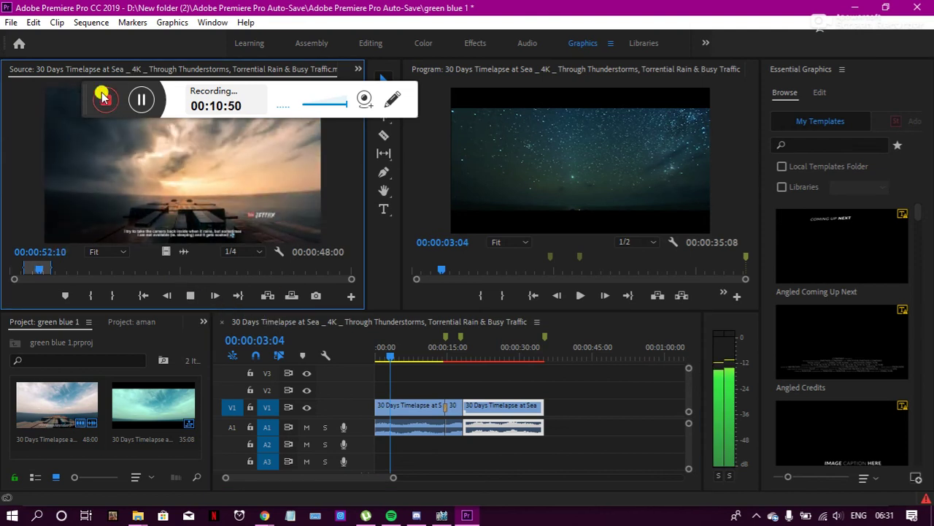
drag(79, 78, 83, 32)
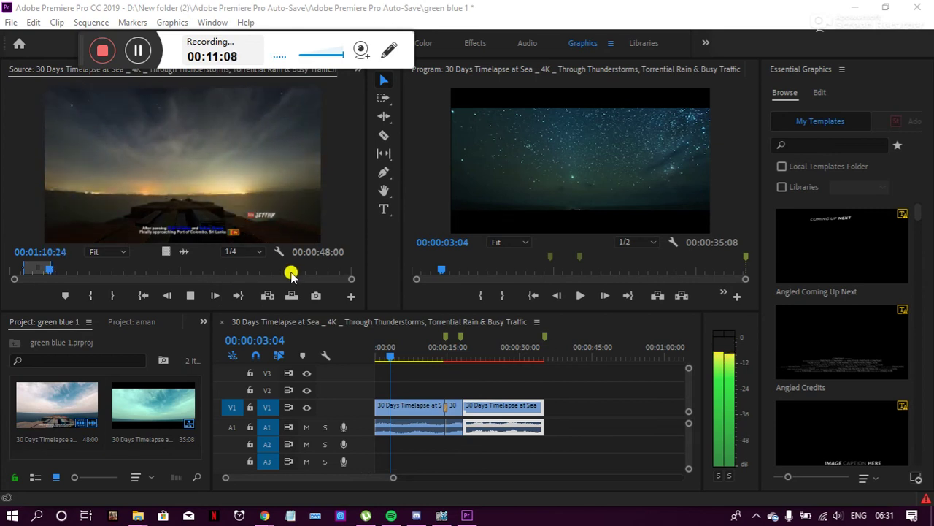
click(189, 296)
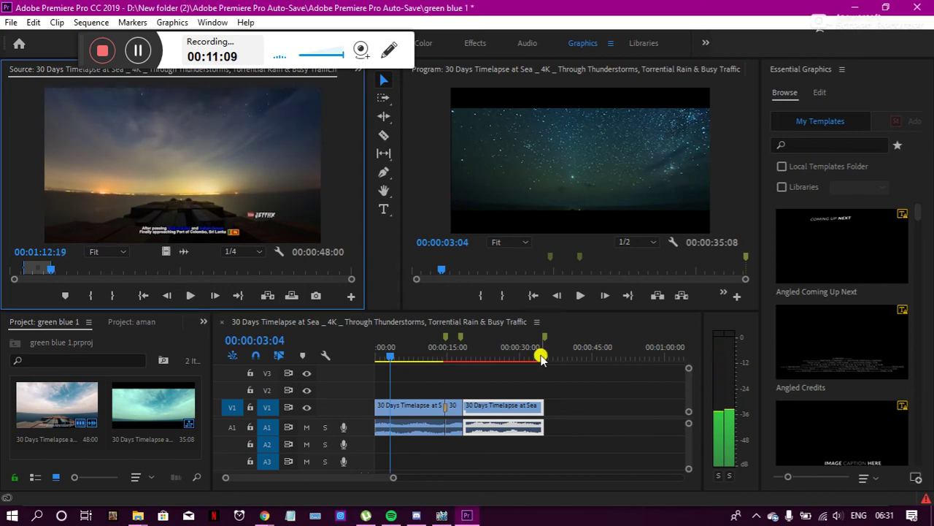
Step: Play the sequence from its start, then replay it from about 9 seconds across the cut
click(533, 296)
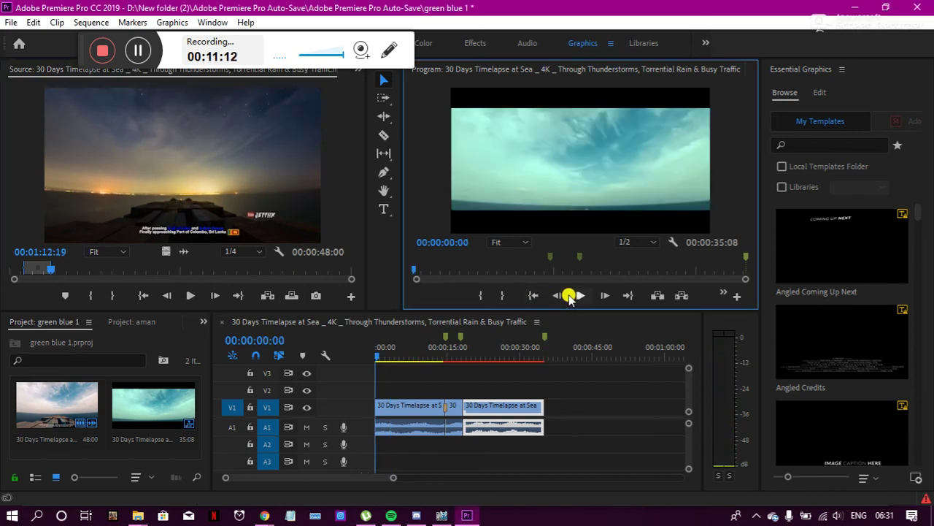
click(570, 298)
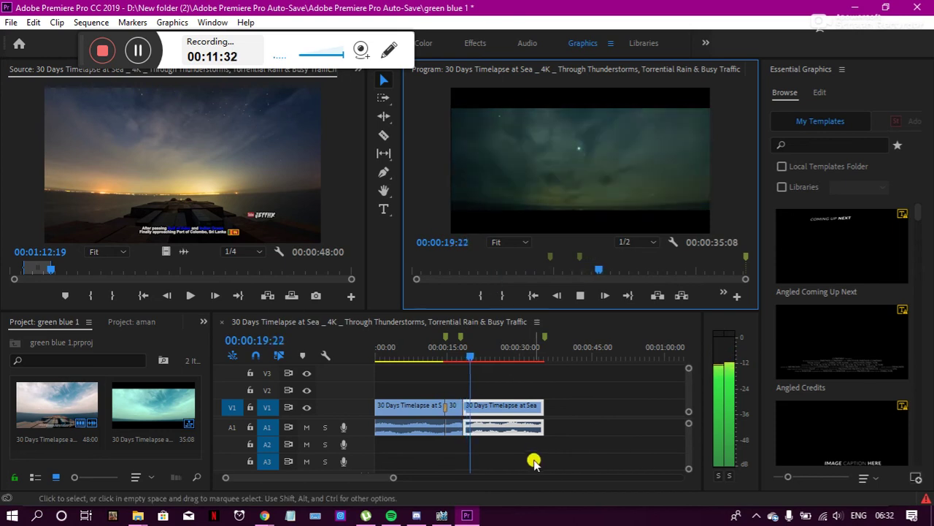
click(617, 433)
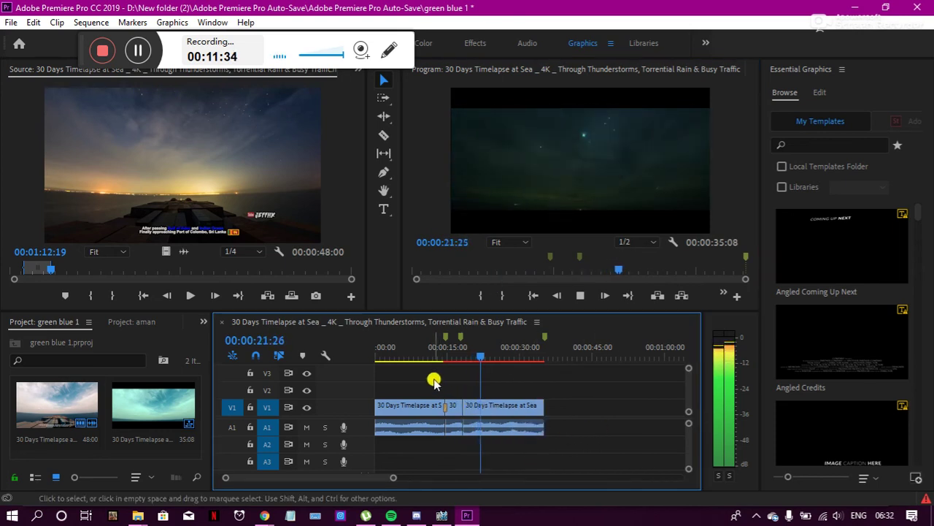
click(425, 358)
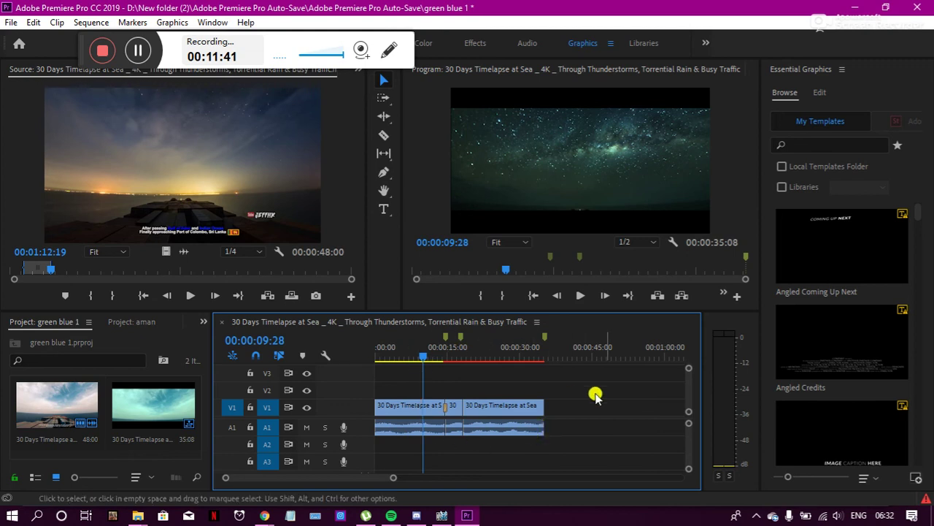
click(579, 296)
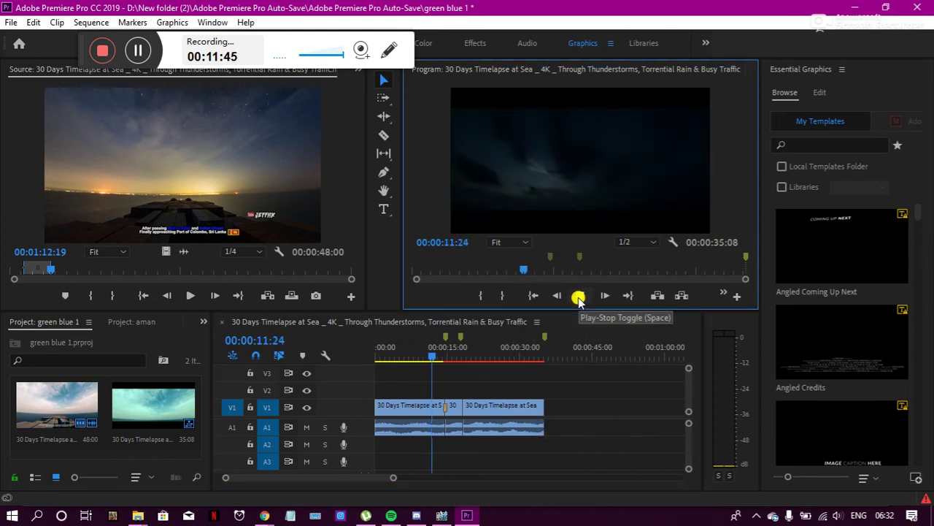
click(823, 516)
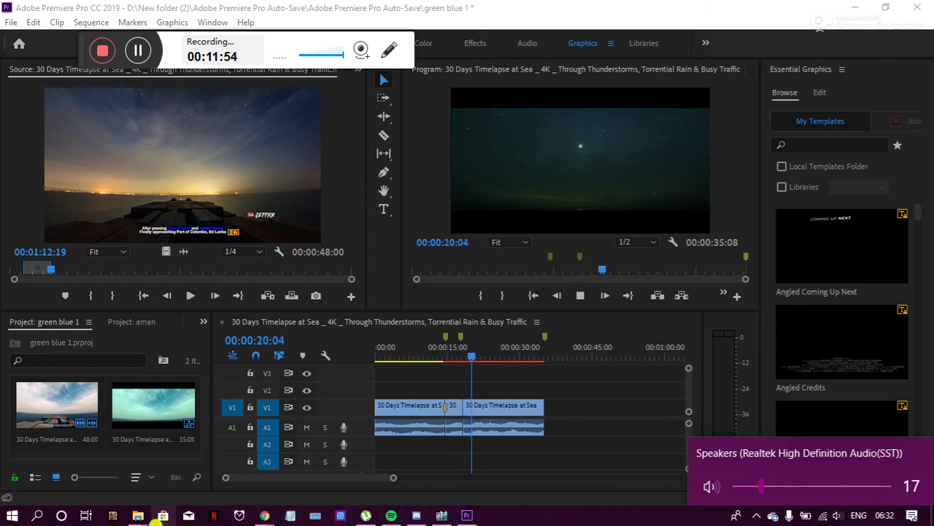
Step: Open Windows Settings via the 'se' search, turn Bluetooth off, and close Settings
click(36, 518)
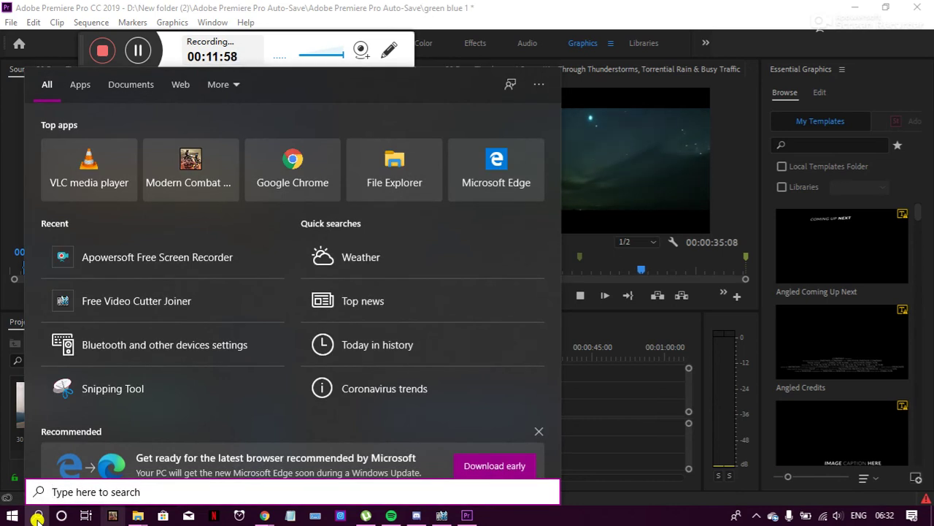
text(se)
key(Return)
text(bl)
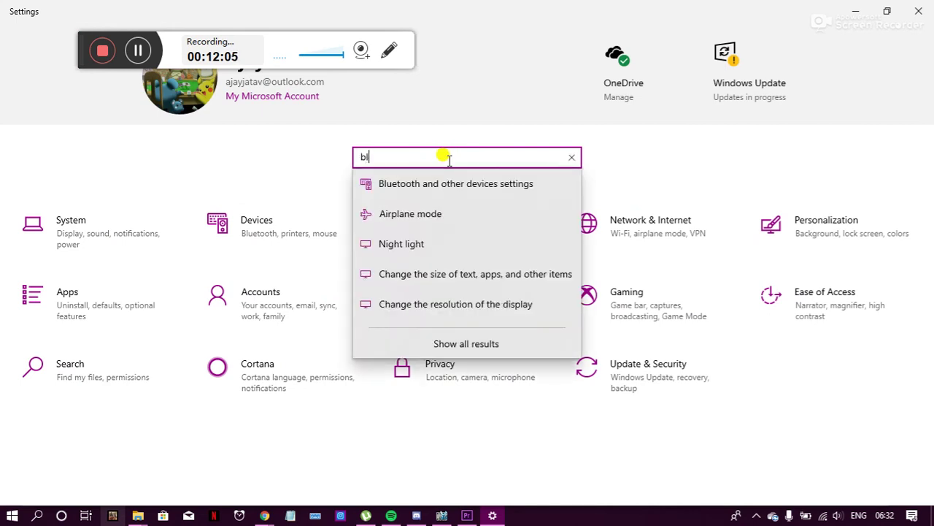
key(Down)
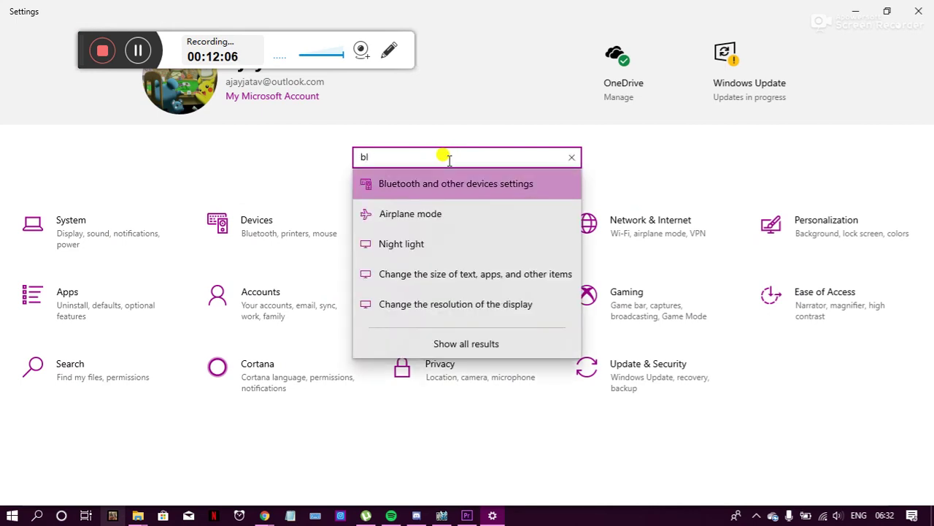
key(Return)
click(252, 157)
click(918, 11)
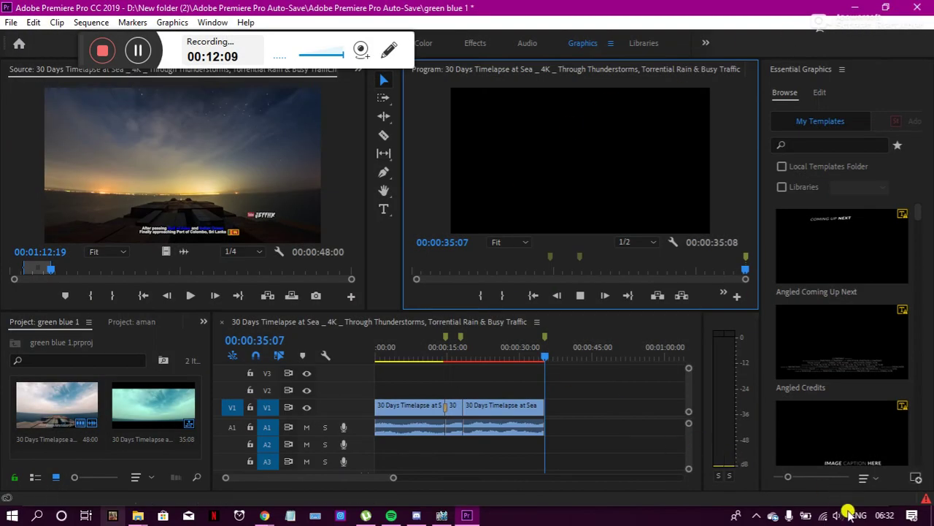
Step: Check the speaker volume and park the sequence playhead at 00:00:08:20
click(840, 516)
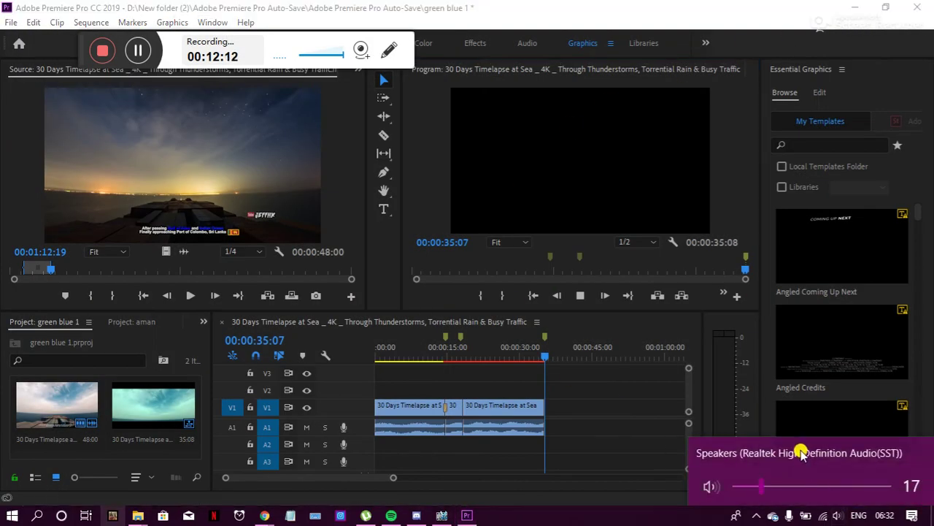
click(693, 511)
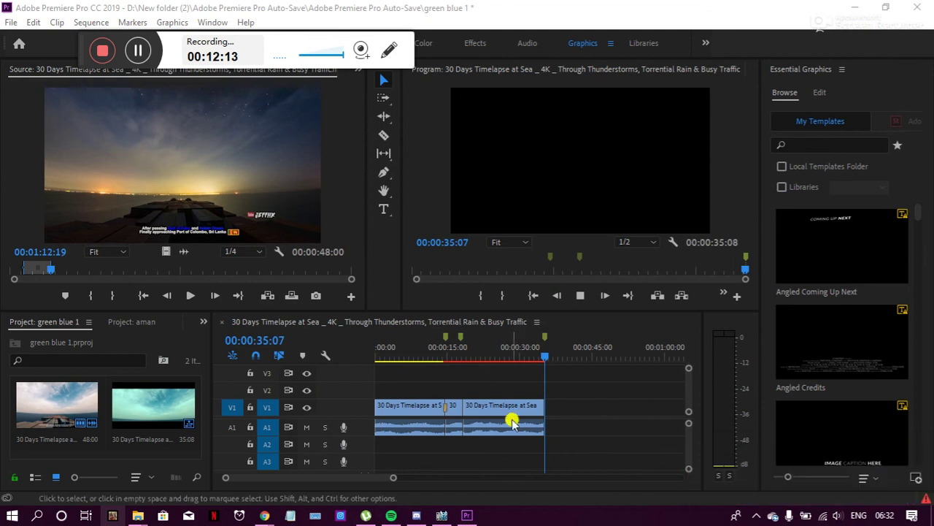
click(418, 361)
click(580, 293)
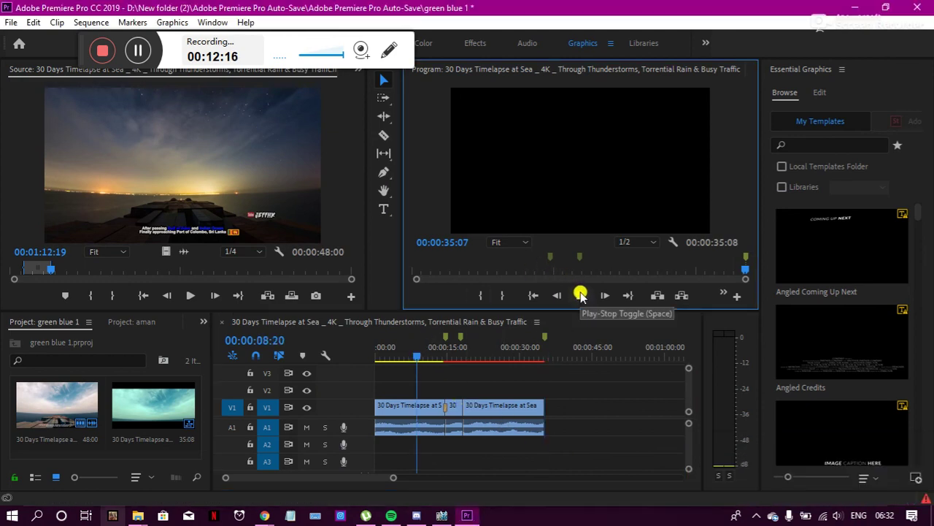
click(640, 422)
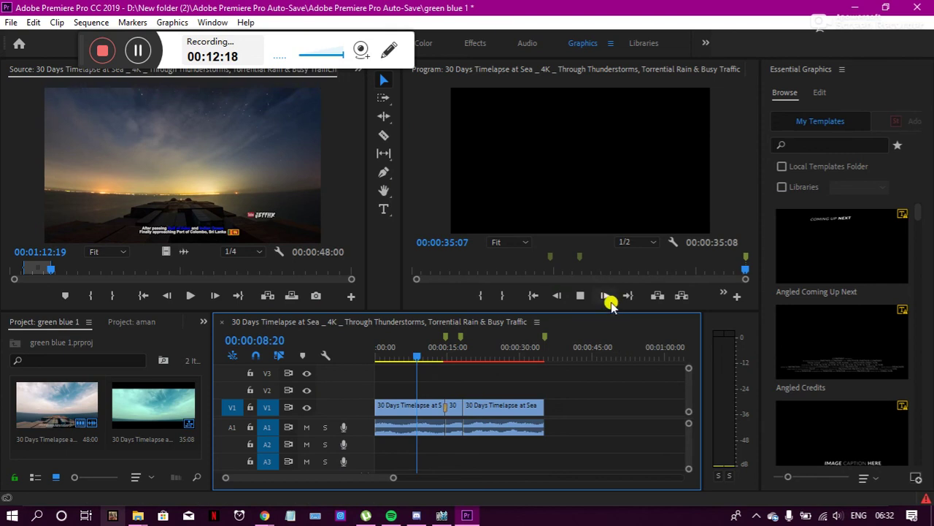
click(535, 299)
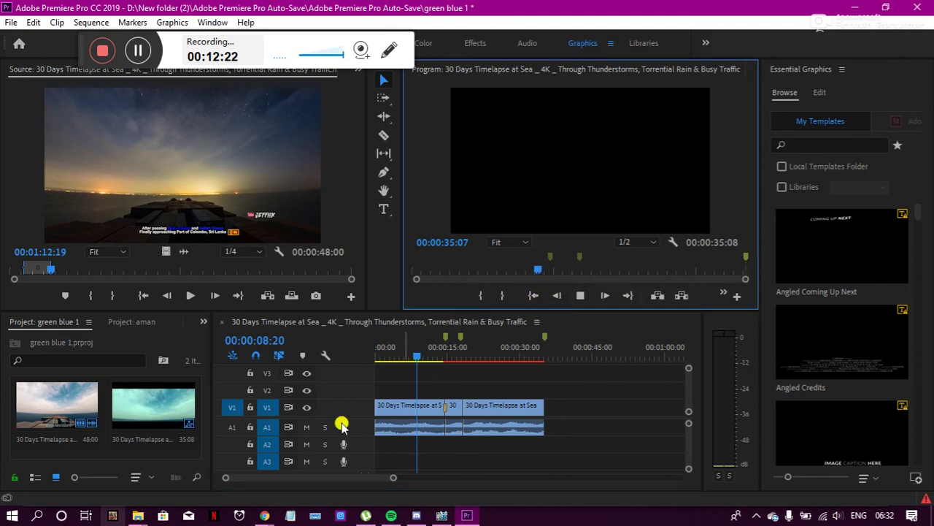
click(434, 422)
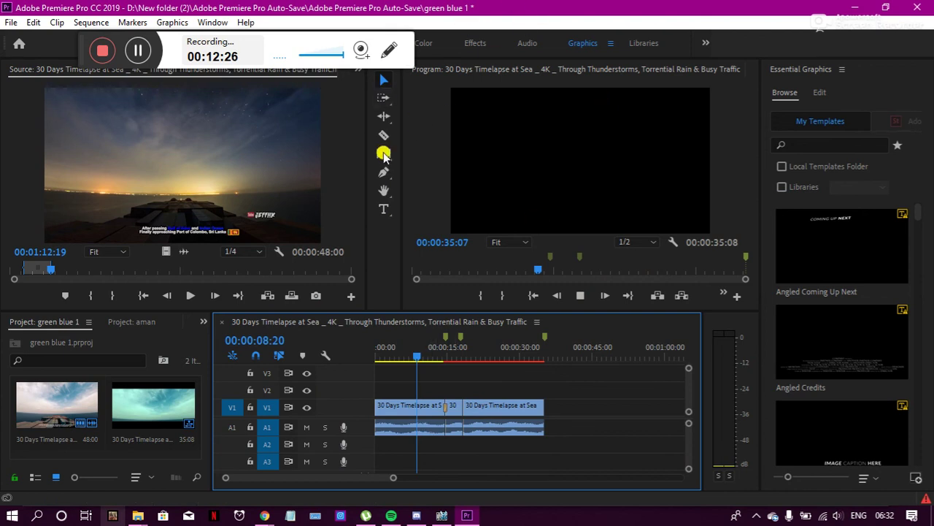
drag(86, 52, 95, 77)
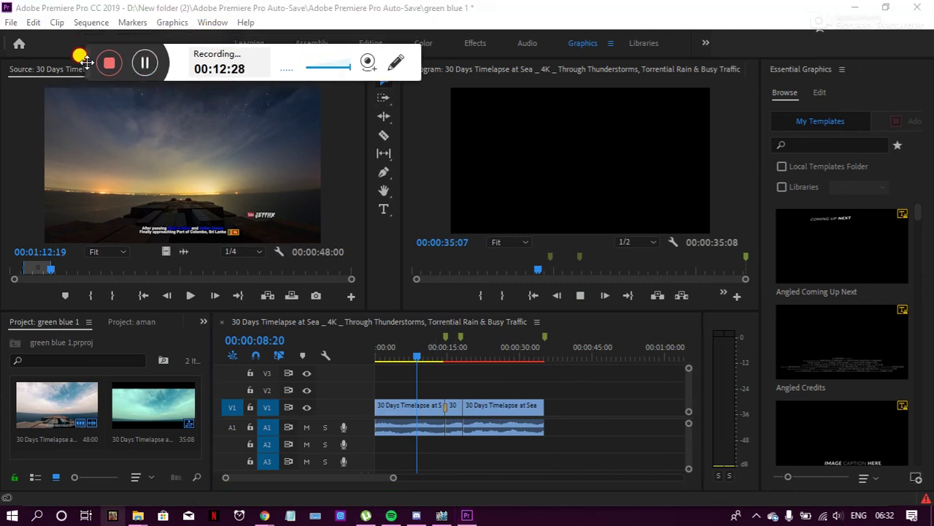
Step: Save the green blue 1 project with Ctrl+S and scrub the sequence near the cut
click(473, 388)
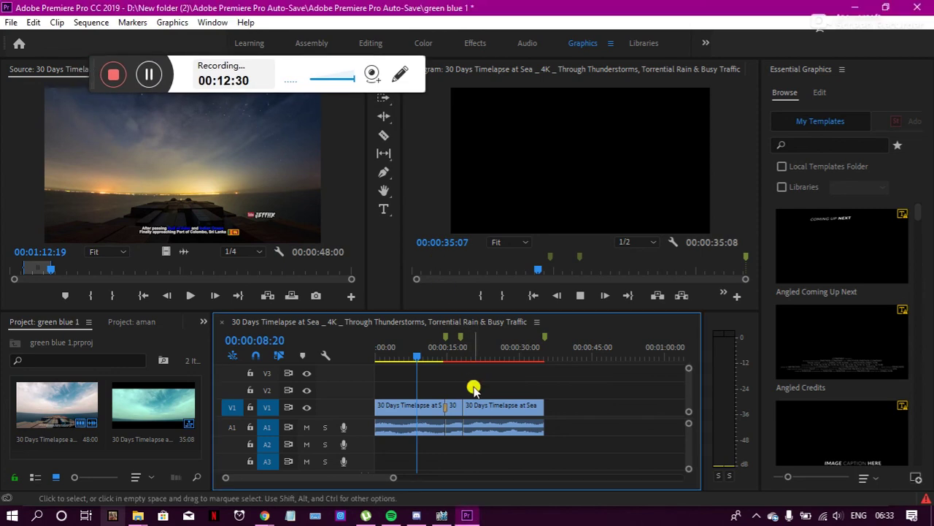
key(ctrl+s)
mouse_move(428, 363)
mouse_down()
mouse_move(418, 361)
mouse_move(437, 362)
mouse_up()
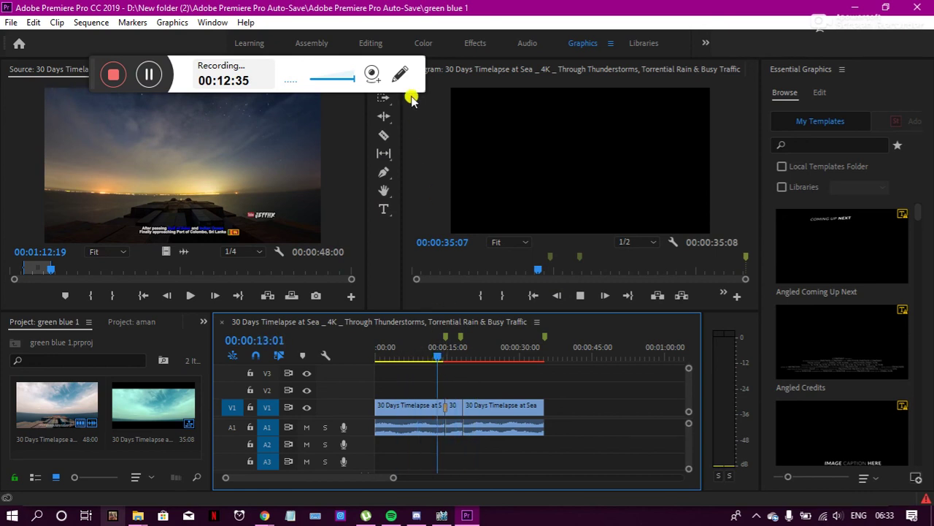
click(378, 44)
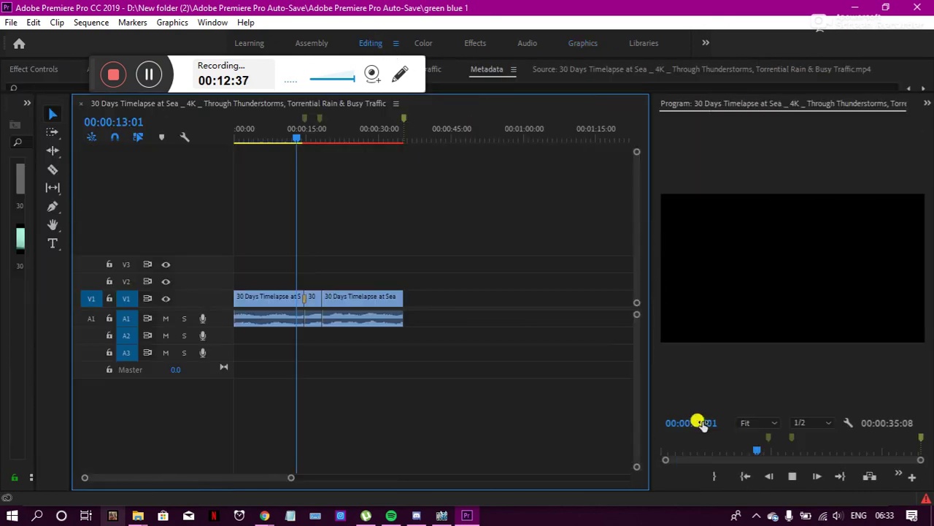
Step: Select both timelapse clips on V1 and A1 and unlink their audio from the video
click(757, 454)
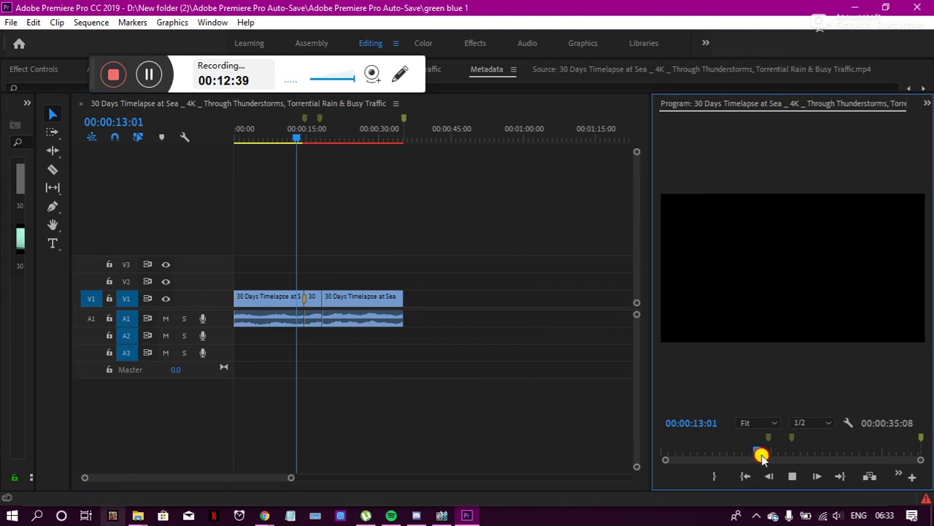
drag(496, 268, 211, 357)
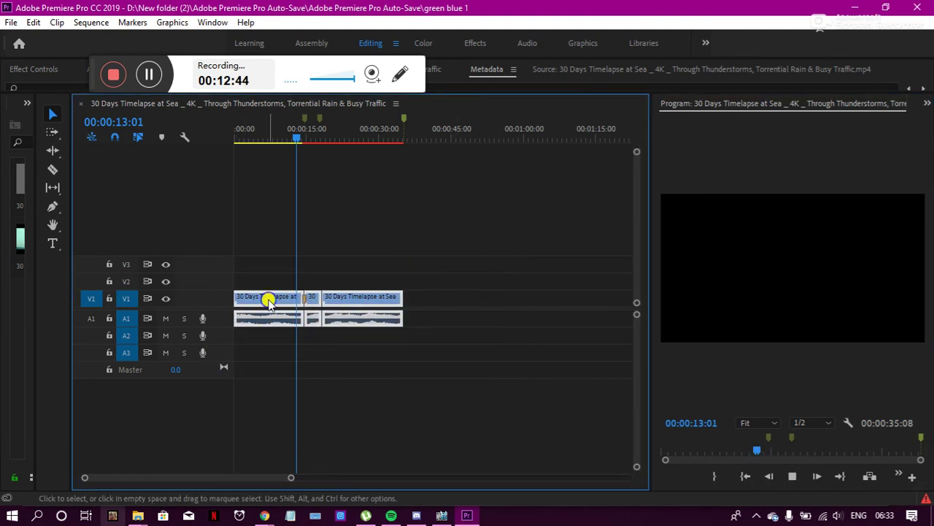
right_click(269, 302)
click(327, 231)
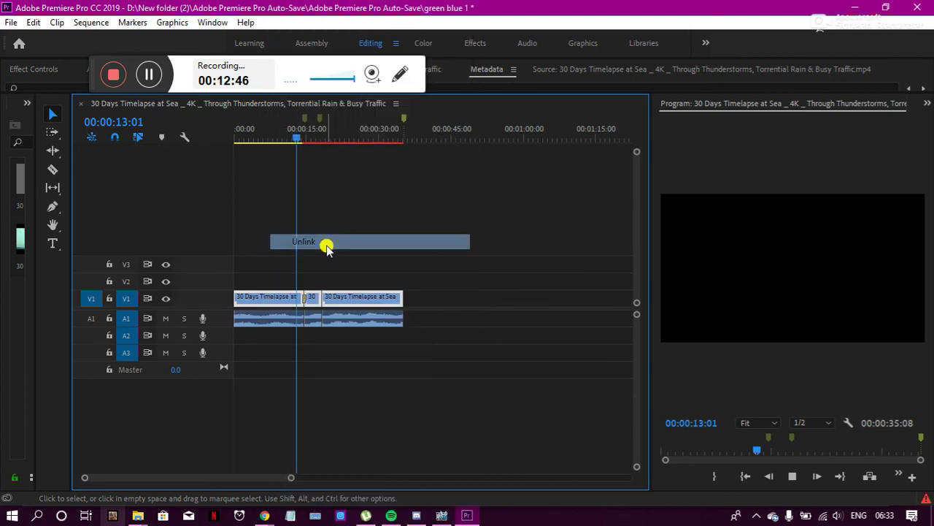
click(341, 308)
drag(438, 259, 235, 374)
right_click(273, 300)
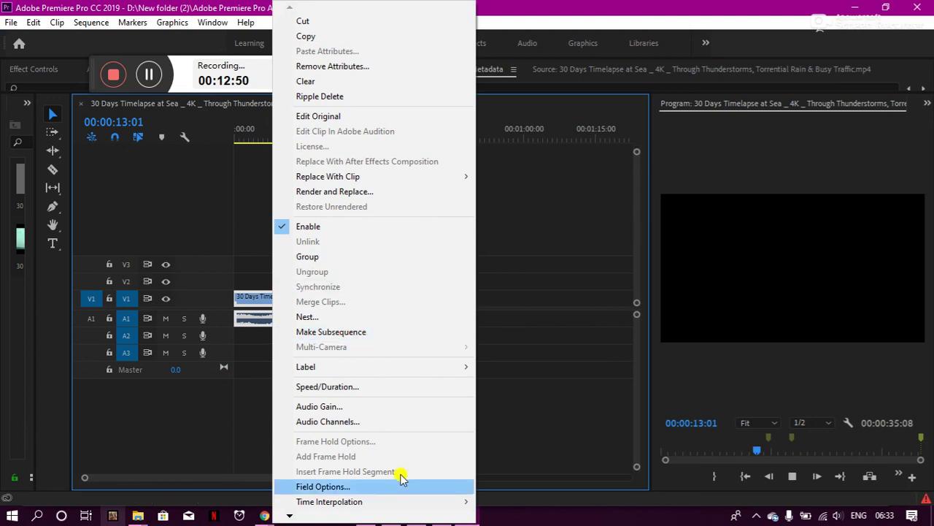
click(330, 227)
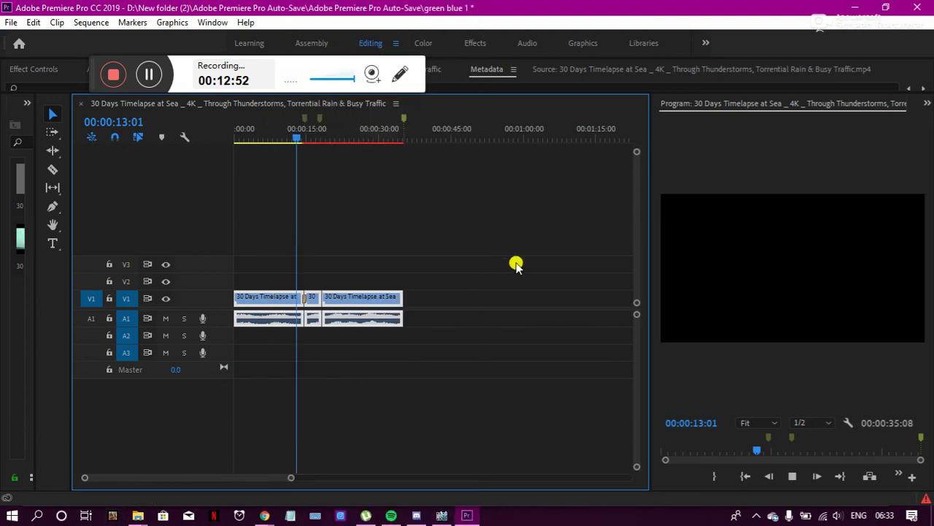